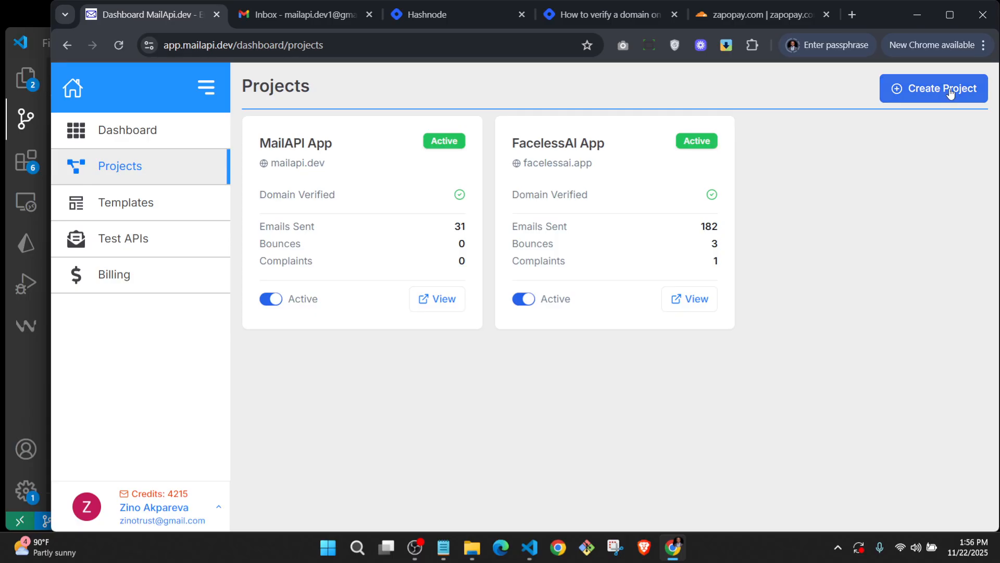
# Start a new project and name it 'Zapo Pay'.
pyautogui.click(951, 92)
pyautogui.click(467, 259)
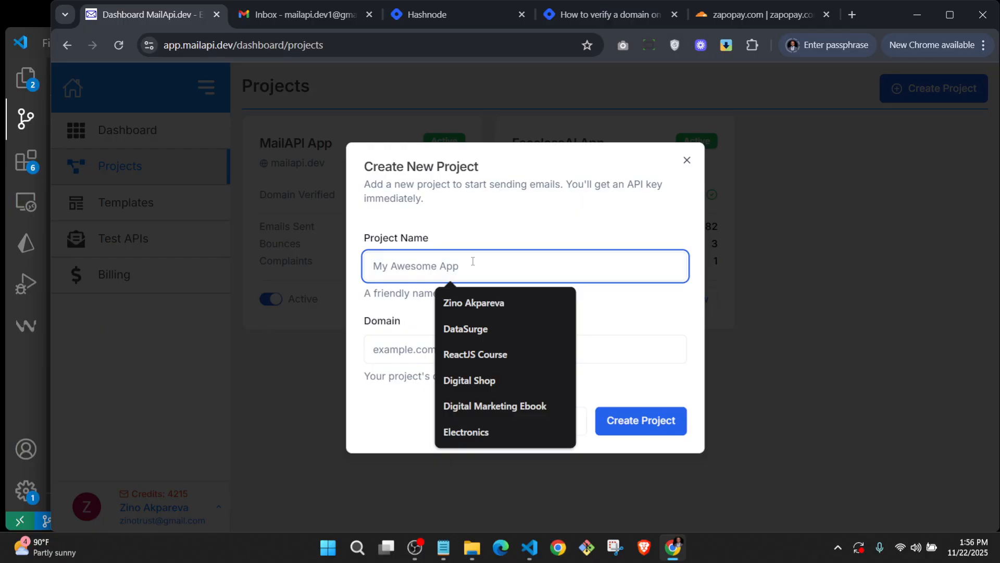
pyautogui.press('capslock')
pyautogui.write('Z')
pyautogui.press('capslock')
pyautogui.write('apo Pay')
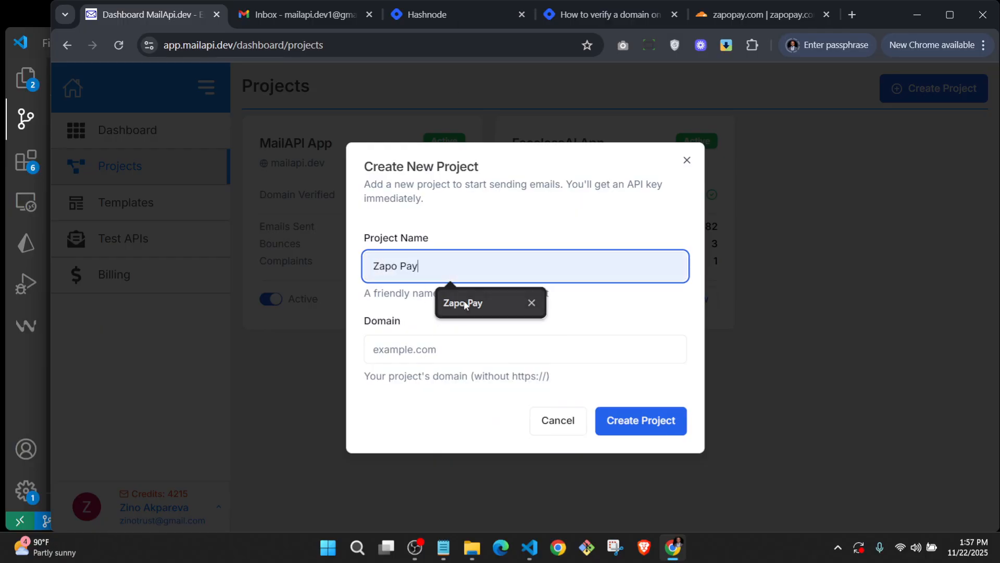
pyautogui.click(459, 303)
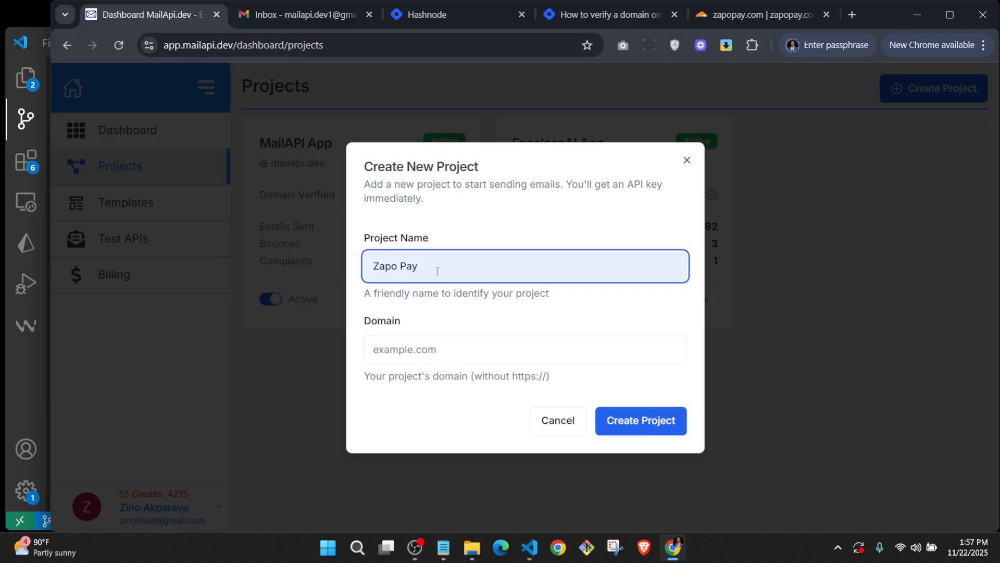
# Copy zapopay.com from Cloudflare into the Domain field and create the project.
pyautogui.click(760, 15)
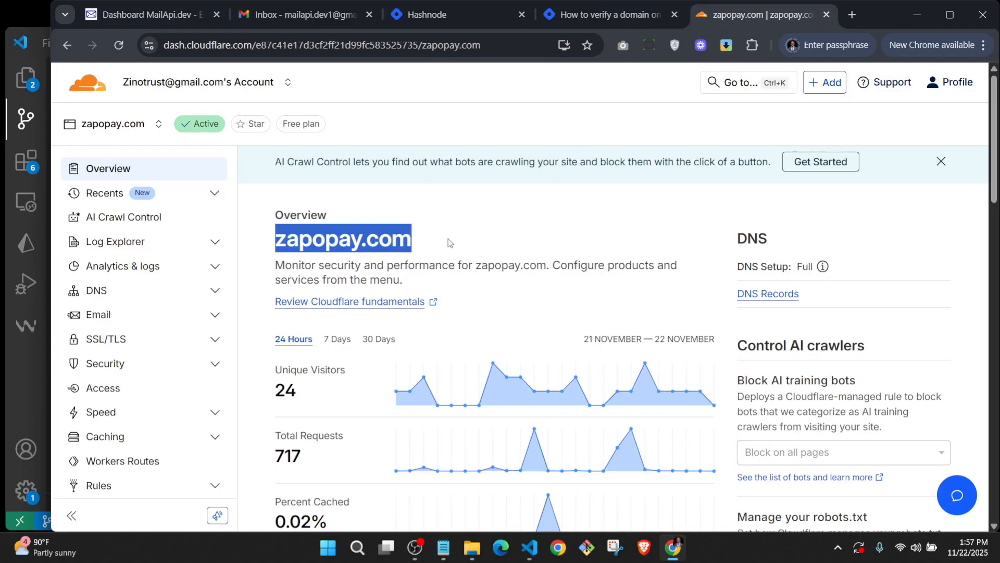
pyautogui.rightClick(389, 237)
pyautogui.click(417, 253)
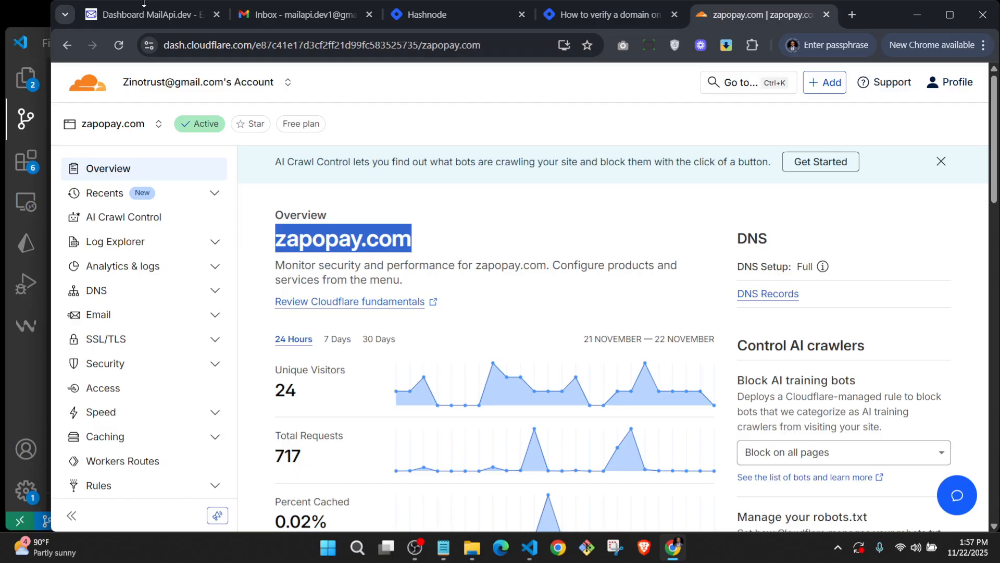
pyautogui.click(145, 15)
pyautogui.click(418, 349)
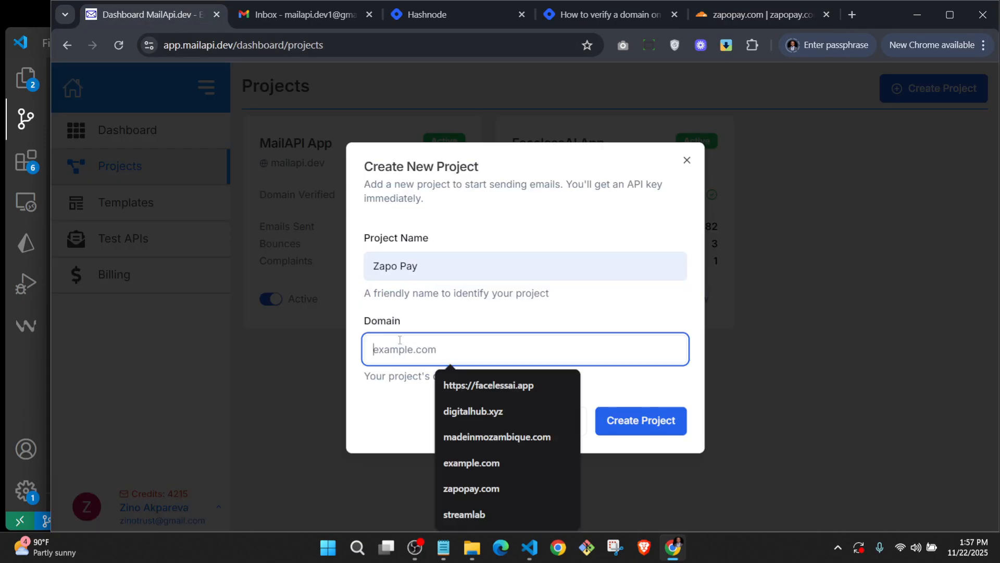
pyautogui.hotkey('ctrl', 'v')
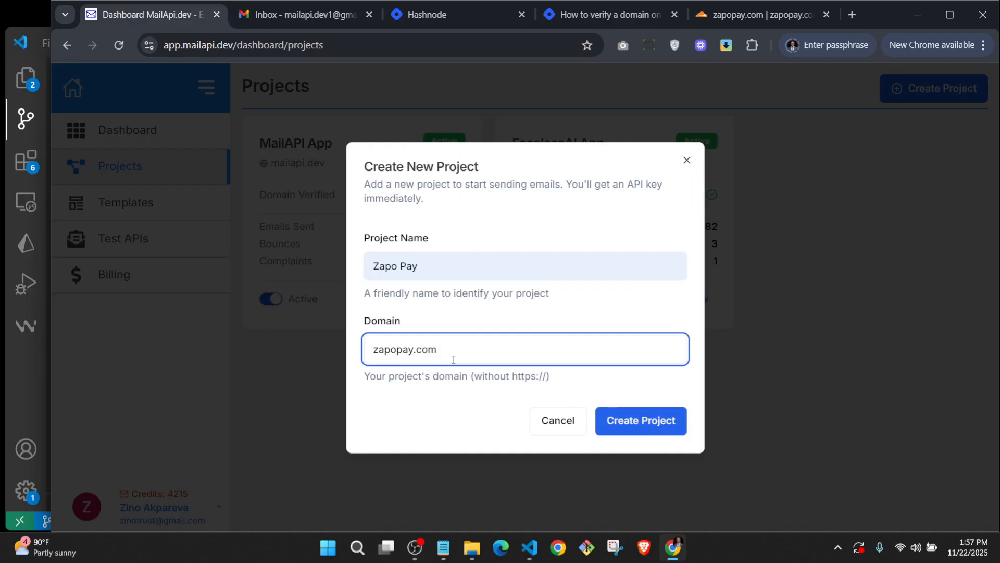
pyautogui.click(640, 421)
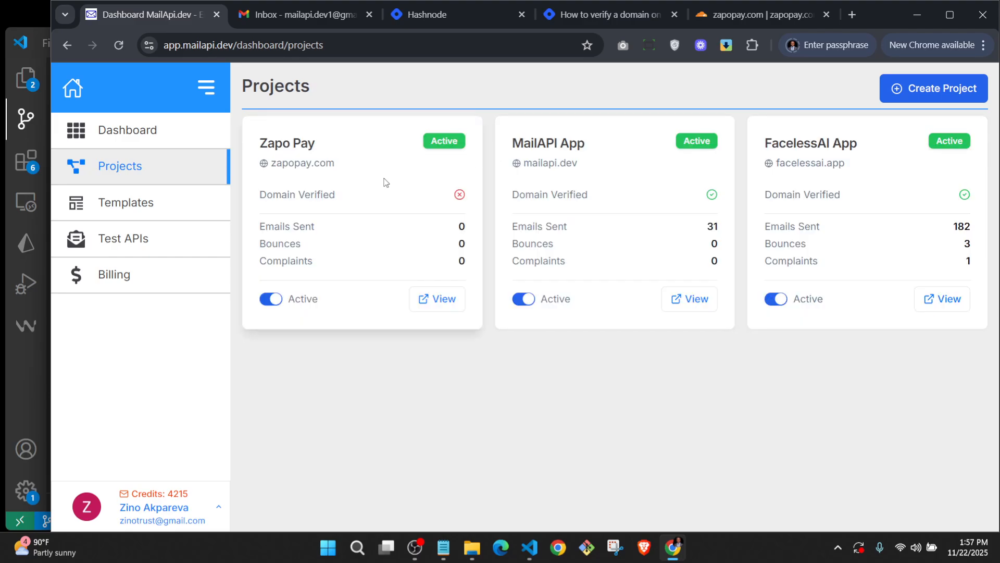
# Open the Zapo Pay project's details and its Verify Domain tab.
pyautogui.click(444, 306)
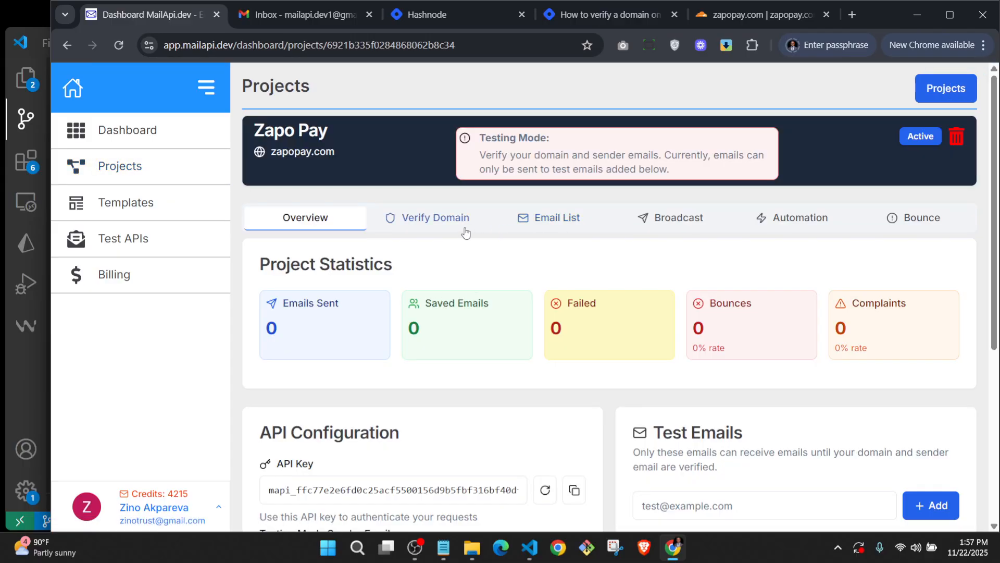
pyautogui.click(433, 221)
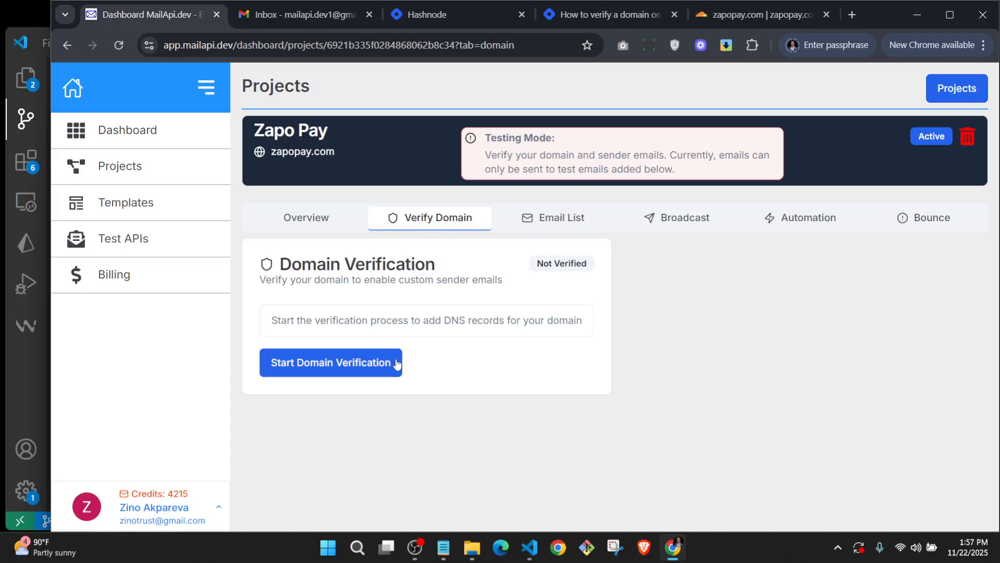
# Start domain verification for zapopay.com and review the generated DNS records.
pyautogui.click(330, 371)
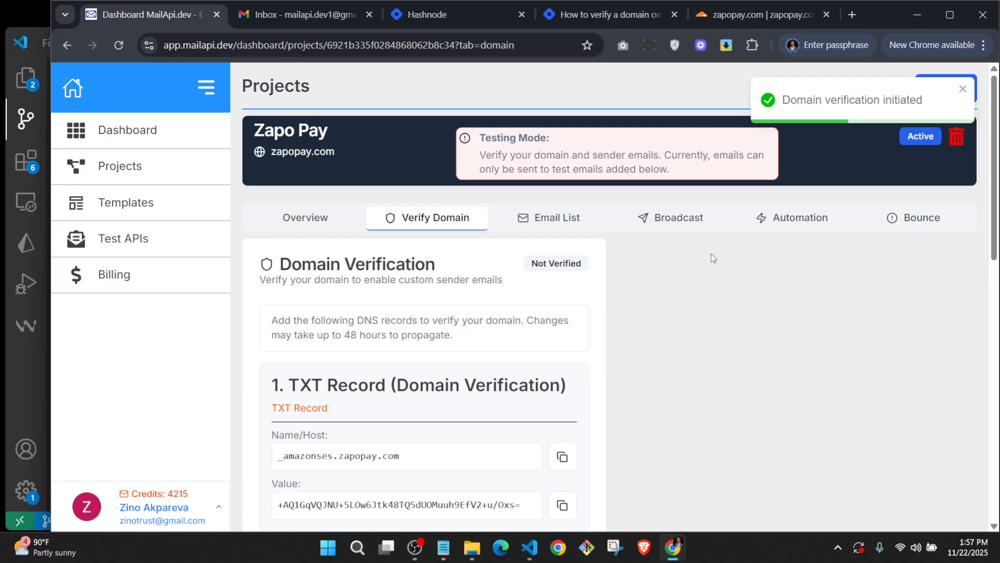
pyautogui.scroll(-3, 711, 255)
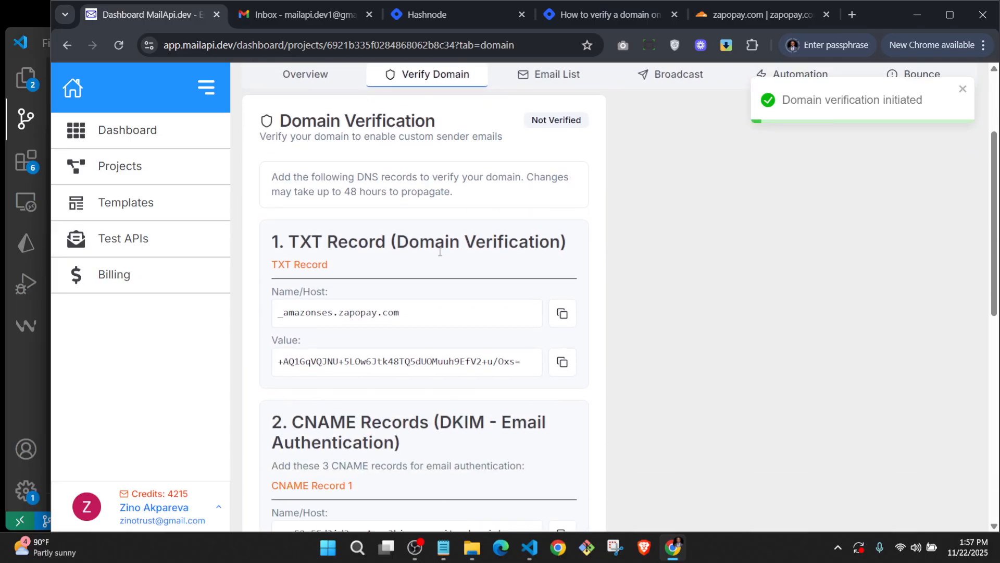
pyautogui.scroll(-4, 485, 257)
pyautogui.scroll(5, 597, 236)
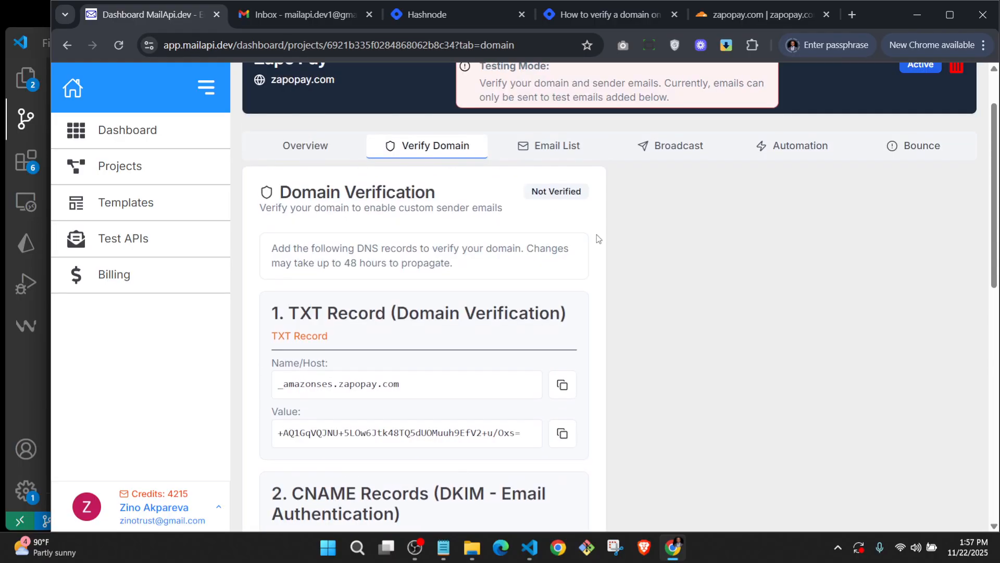
# Copy the TXT record's host name and bring up the Cloudflare zapopay.com dashboard.
pyautogui.click(743, 19)
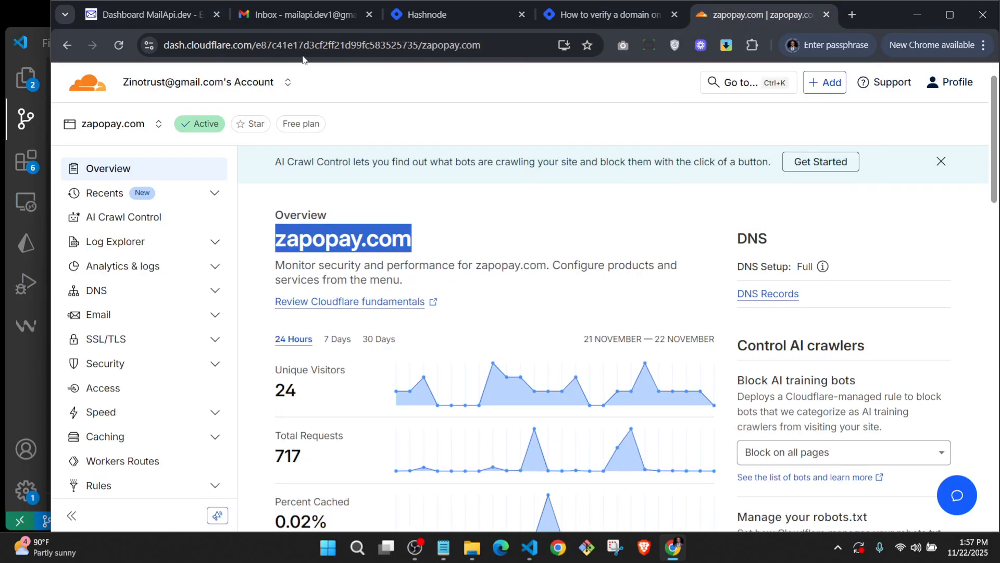
pyautogui.click(141, 21)
pyautogui.scroll(-3, 391, 281)
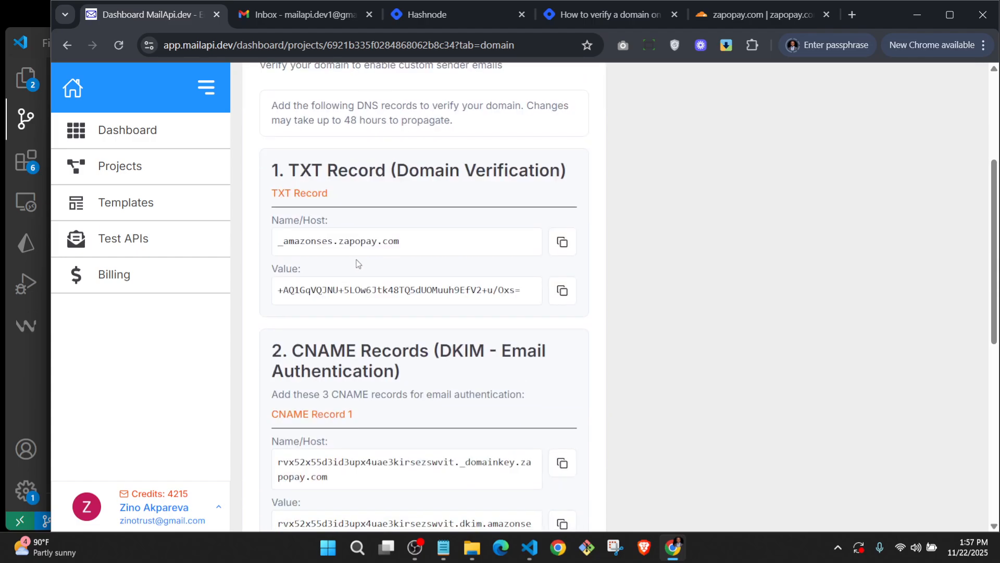
pyautogui.scroll(1, 319, 253)
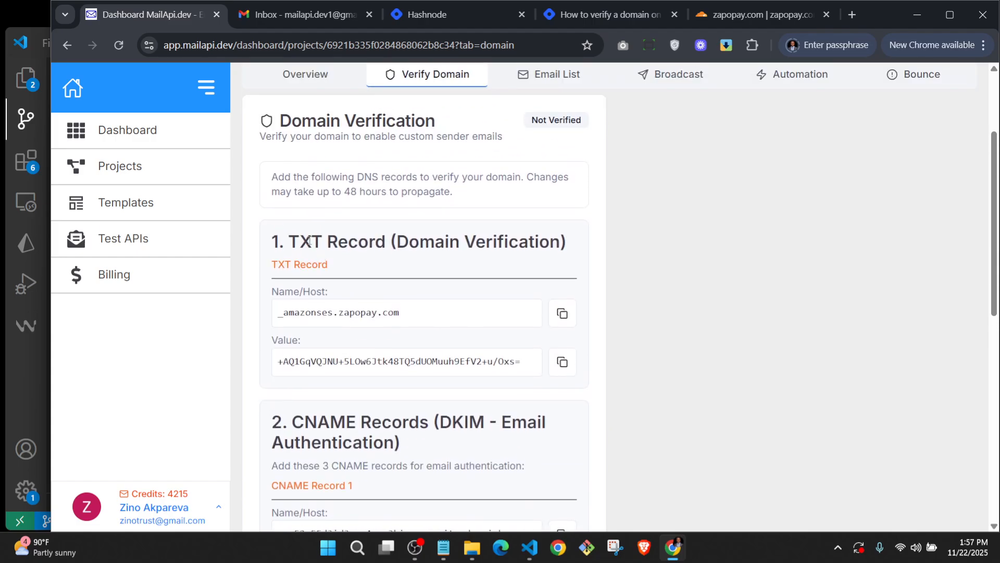
pyautogui.click(561, 314)
pyautogui.click(777, 18)
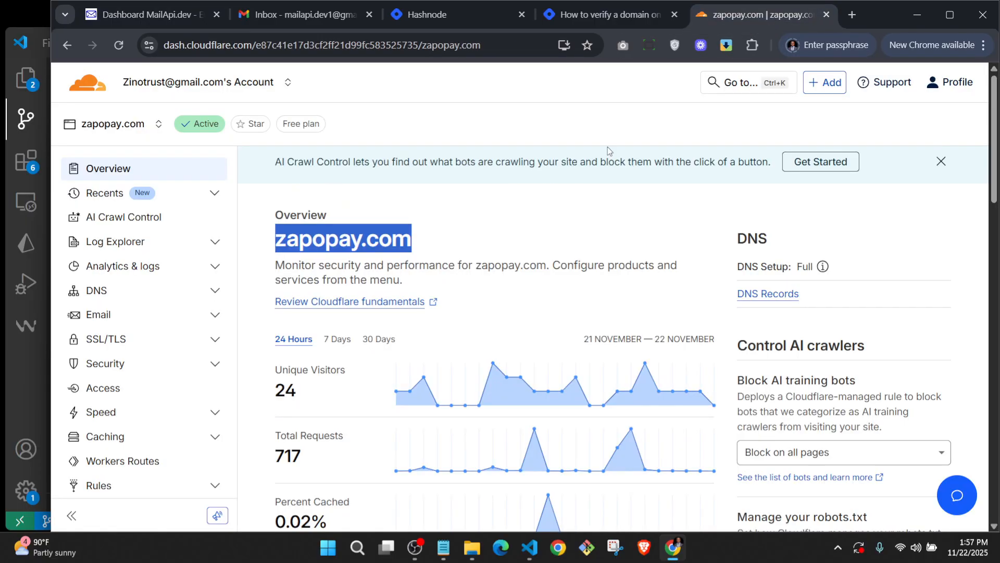
# Open zapopay.com's DNS Records list from the sidebar's DNS section.
pyautogui.click(520, 211)
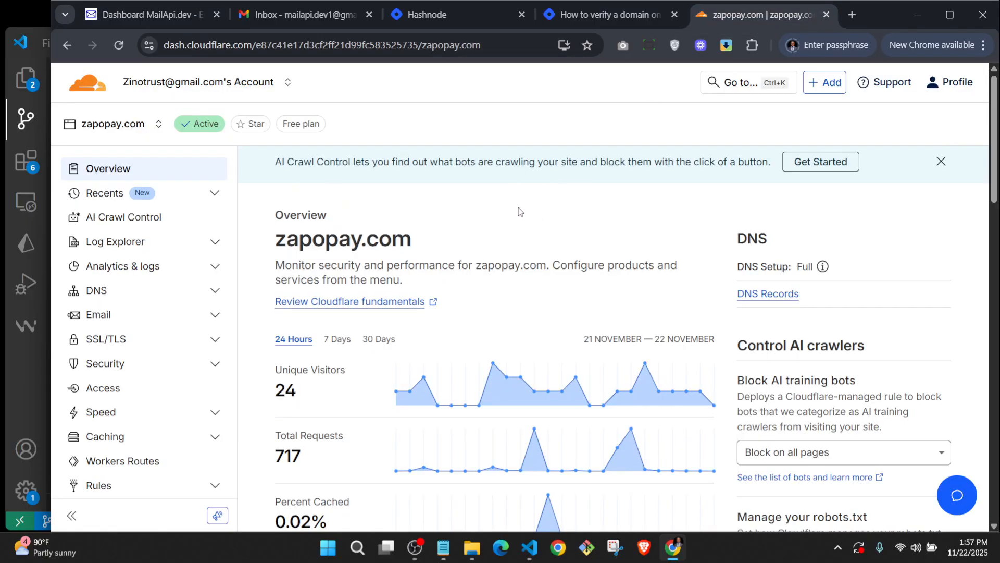
pyautogui.click(122, 297)
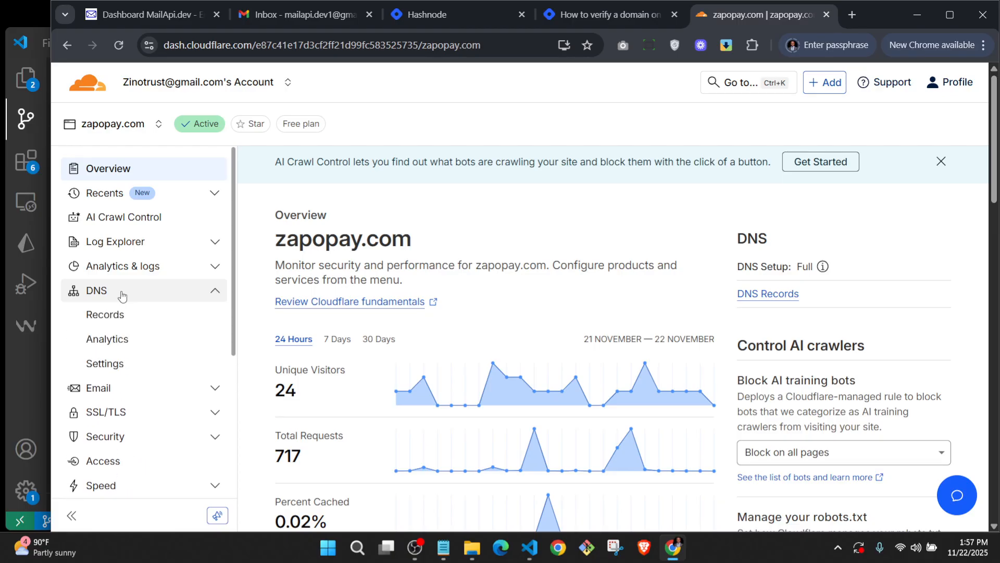
pyautogui.click(120, 318)
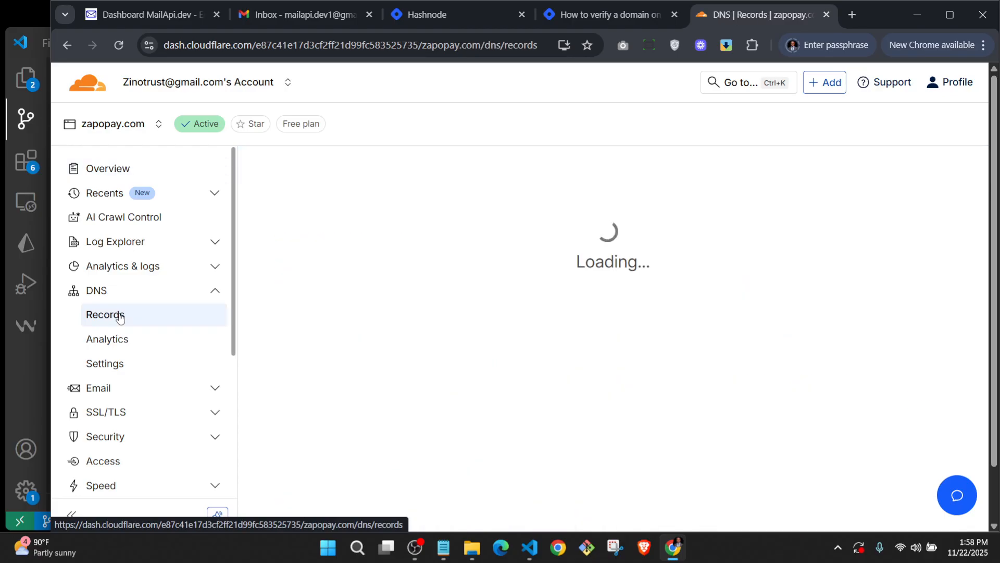
pyautogui.scroll(-5, 469, 248)
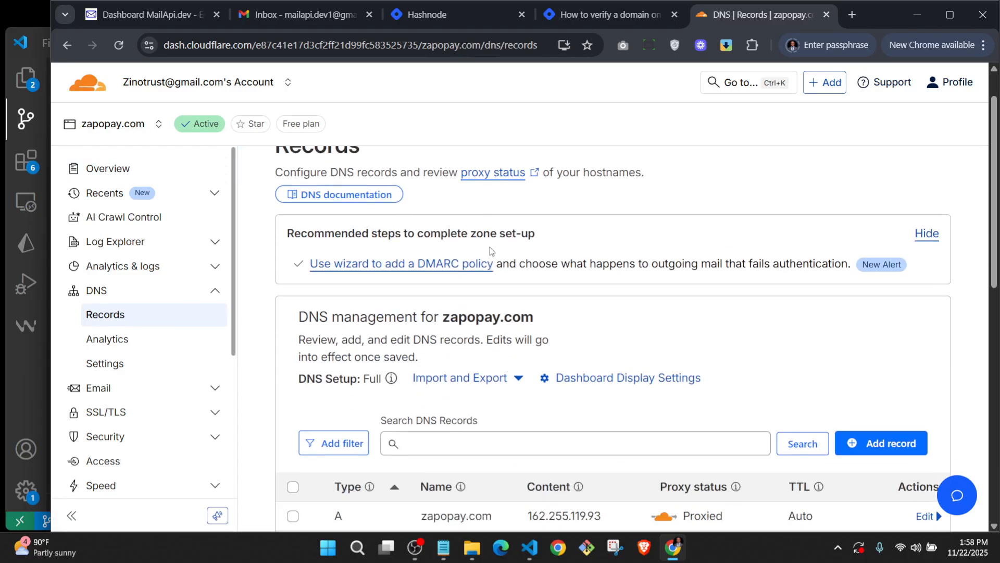
pyautogui.scroll(1, 512, 233)
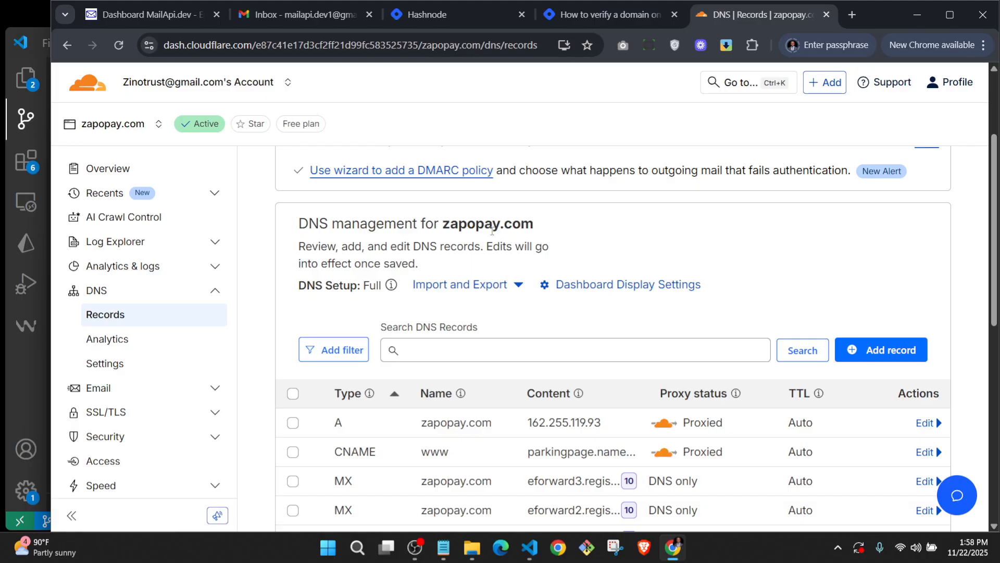
# Start a new TXT record named with the copied _amazonses host.
pyautogui.click(880, 350)
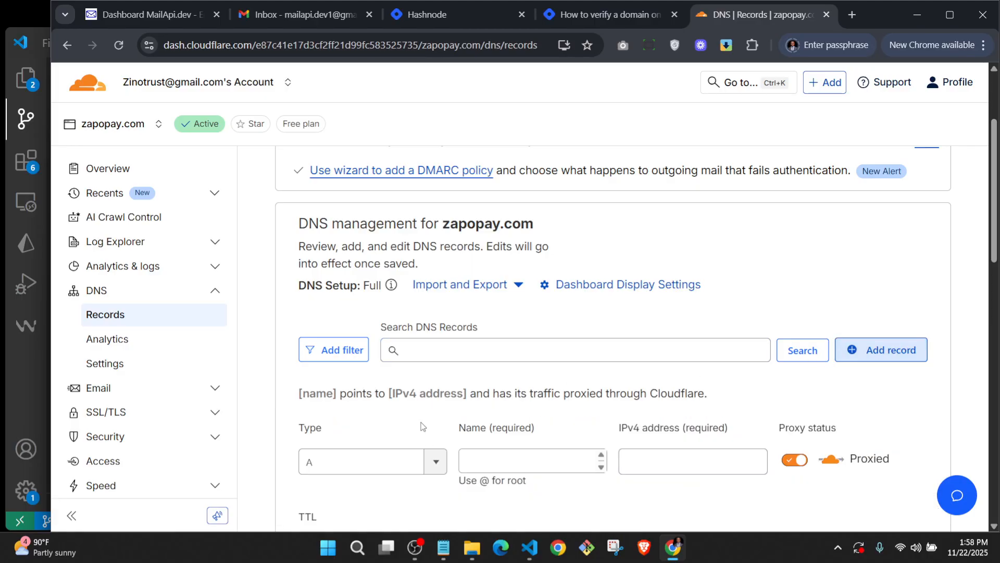
pyautogui.click(431, 456)
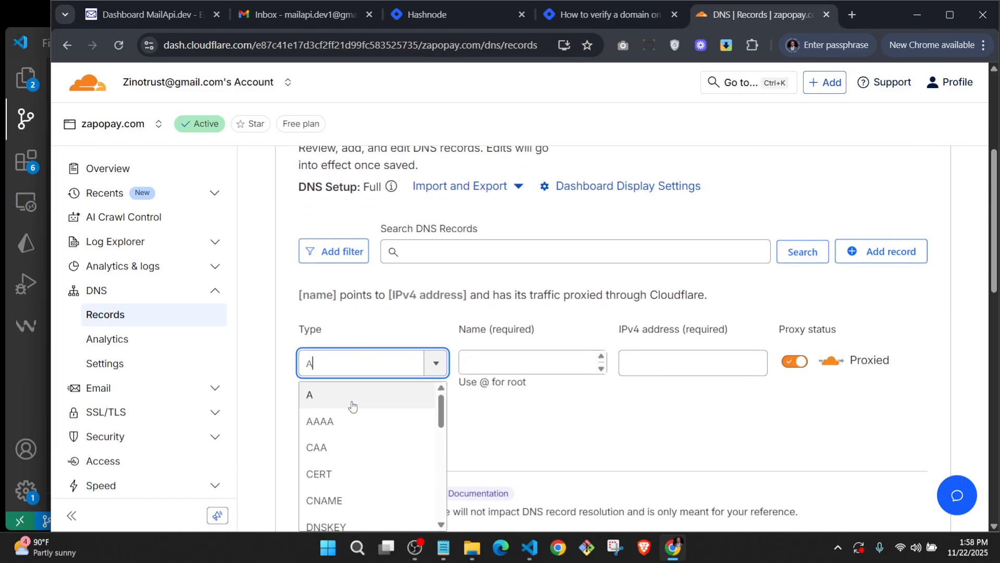
pyautogui.scroll(-6, 346, 420)
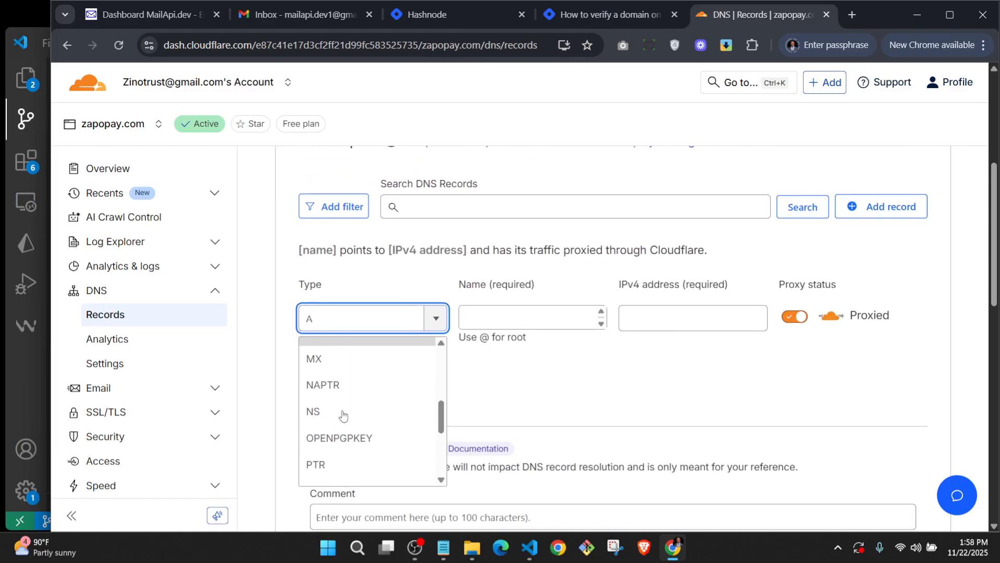
pyautogui.scroll(-2, 344, 412)
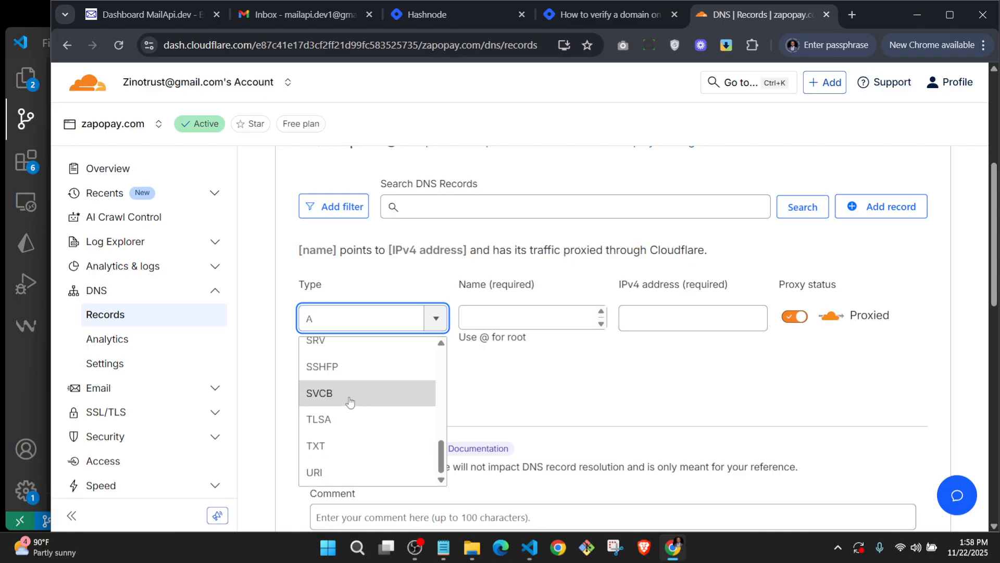
pyautogui.write('t')
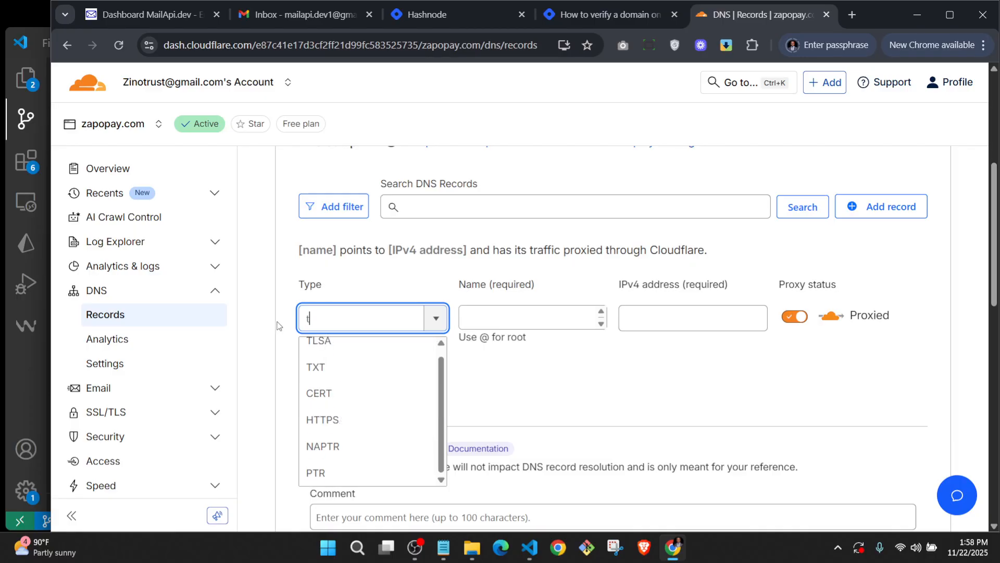
pyautogui.click(352, 371)
pyautogui.click(479, 316)
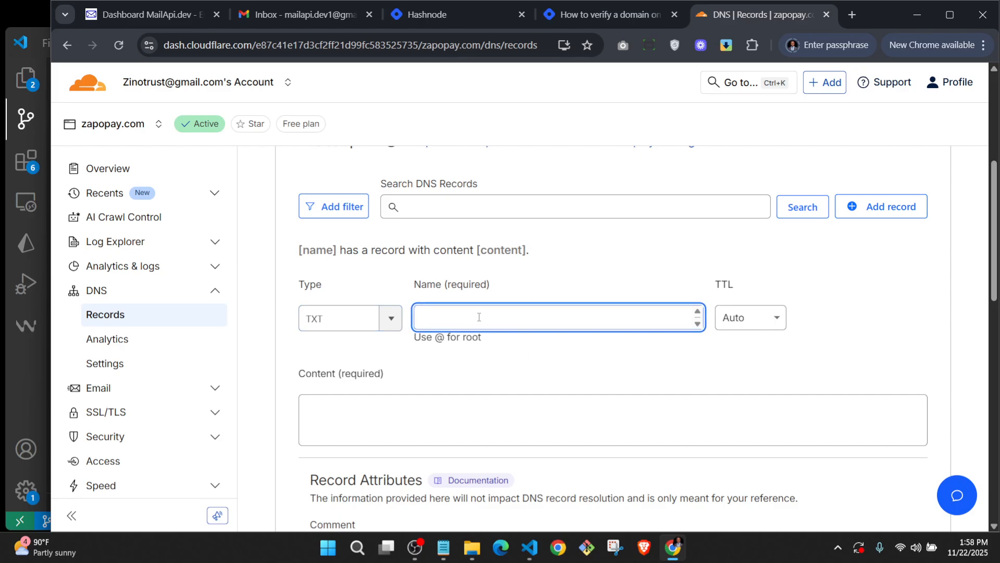
pyautogui.hotkey('ctrl', 'v')
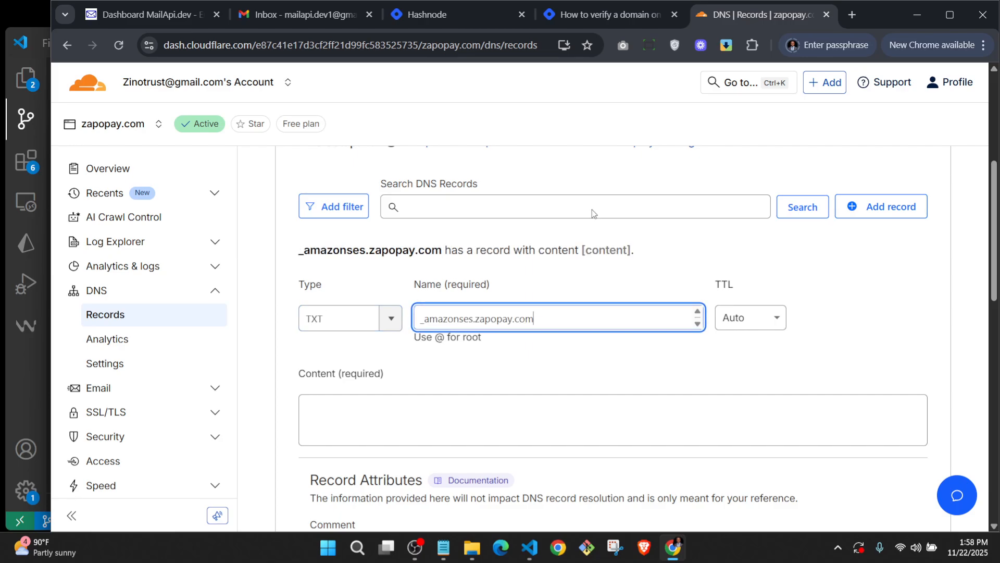
# Paste MailAPI.dev's verification value as the TXT content and save the record.
pyautogui.click(177, 14)
pyautogui.scroll(-1, 428, 273)
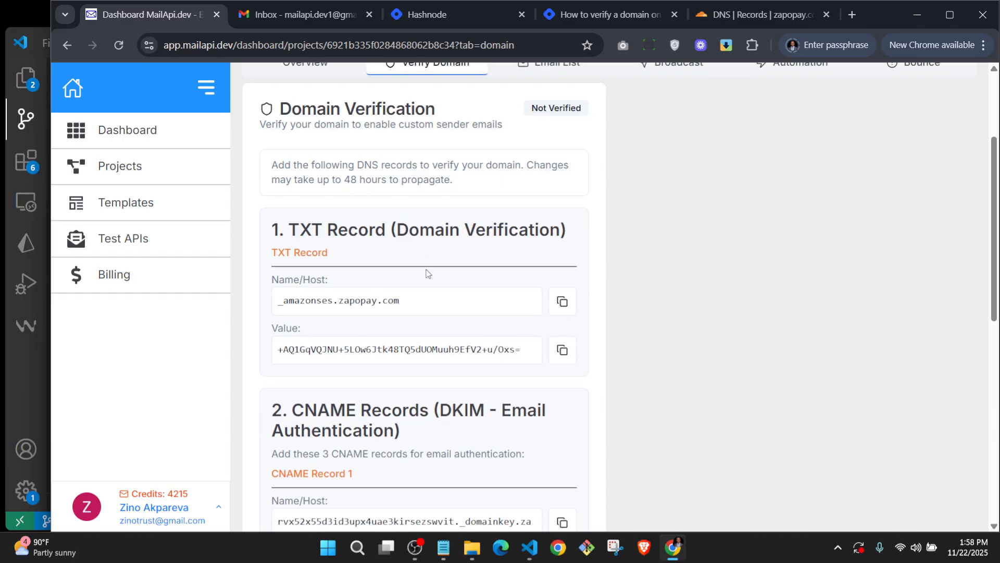
pyautogui.scroll(-1, 427, 274)
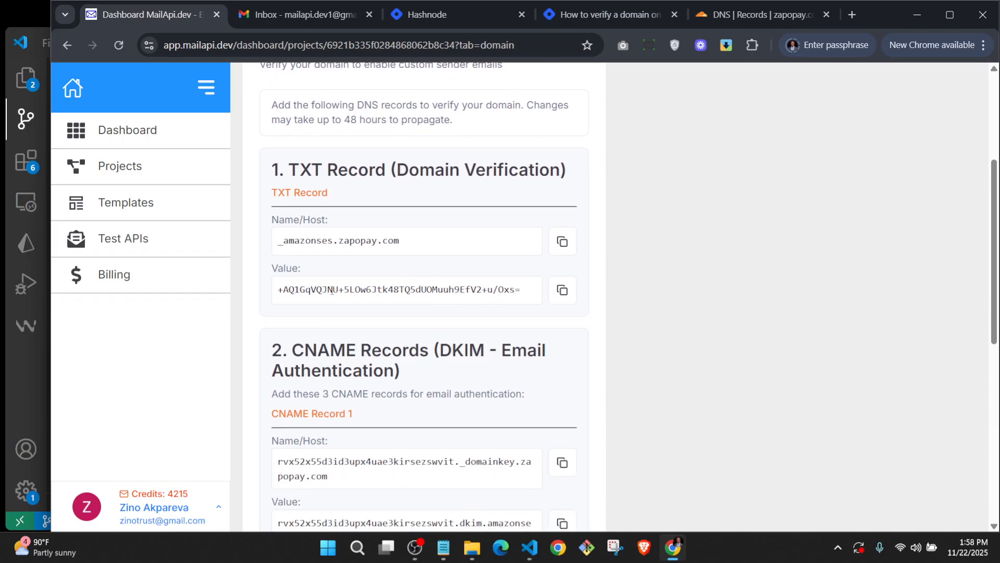
pyautogui.click(562, 291)
pyautogui.click(743, 16)
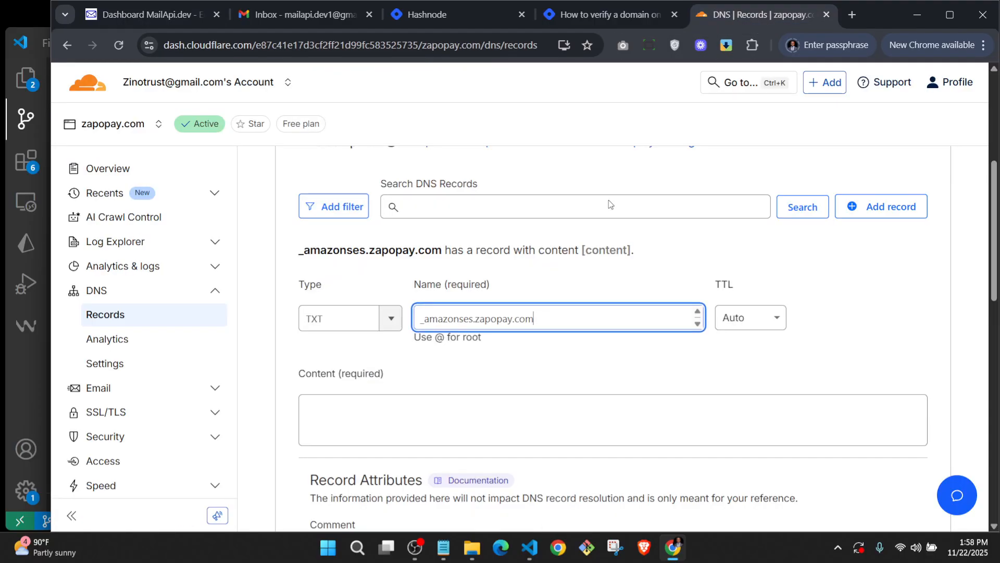
pyautogui.click(436, 418)
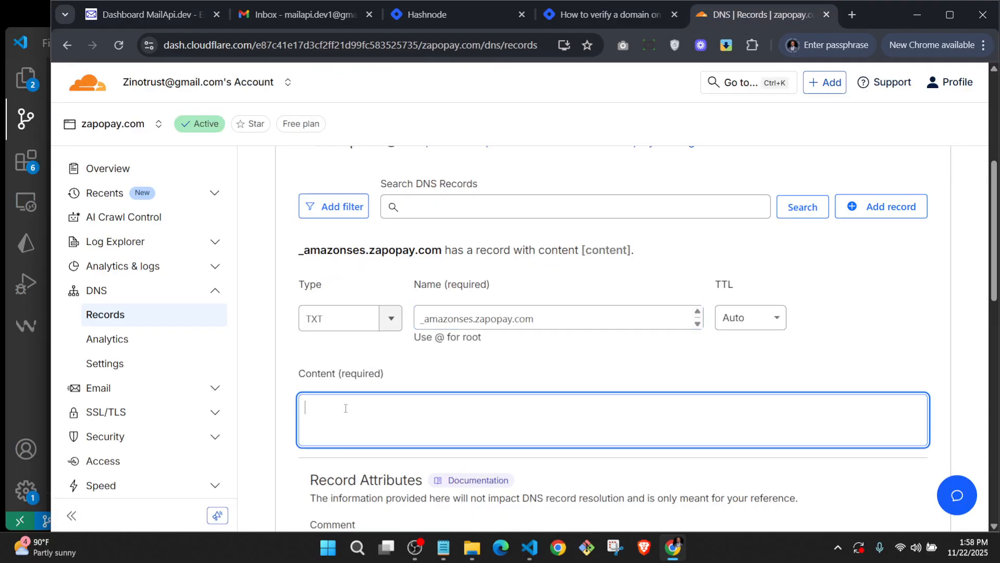
pyautogui.hotkey('ctrl', 'v')
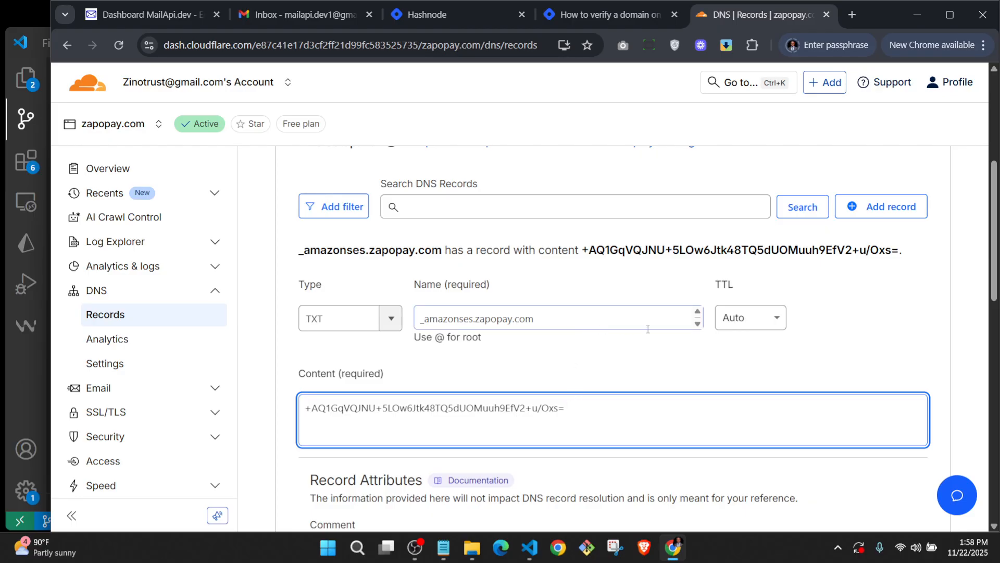
pyautogui.scroll(-3, 808, 292)
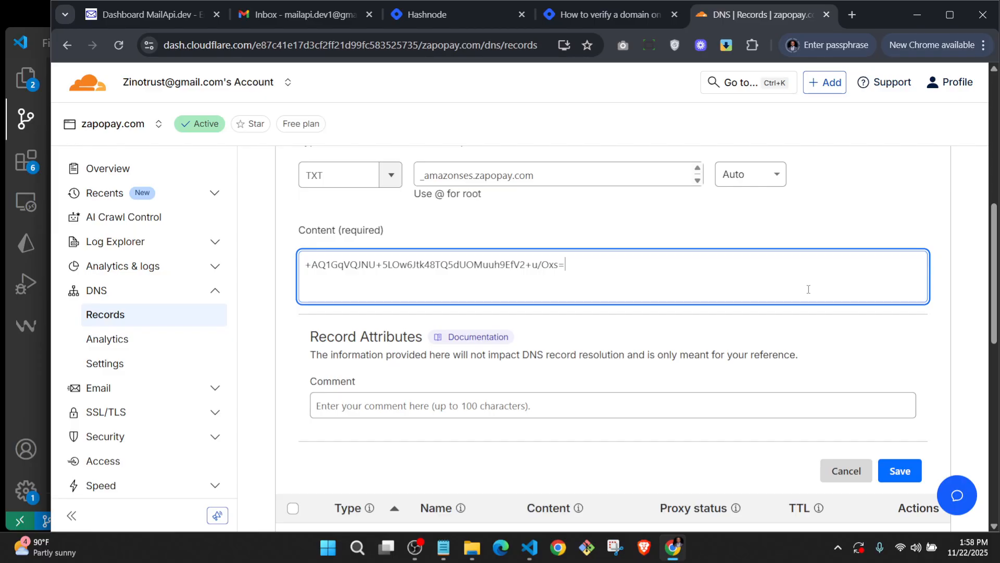
pyautogui.scroll(4, 801, 298)
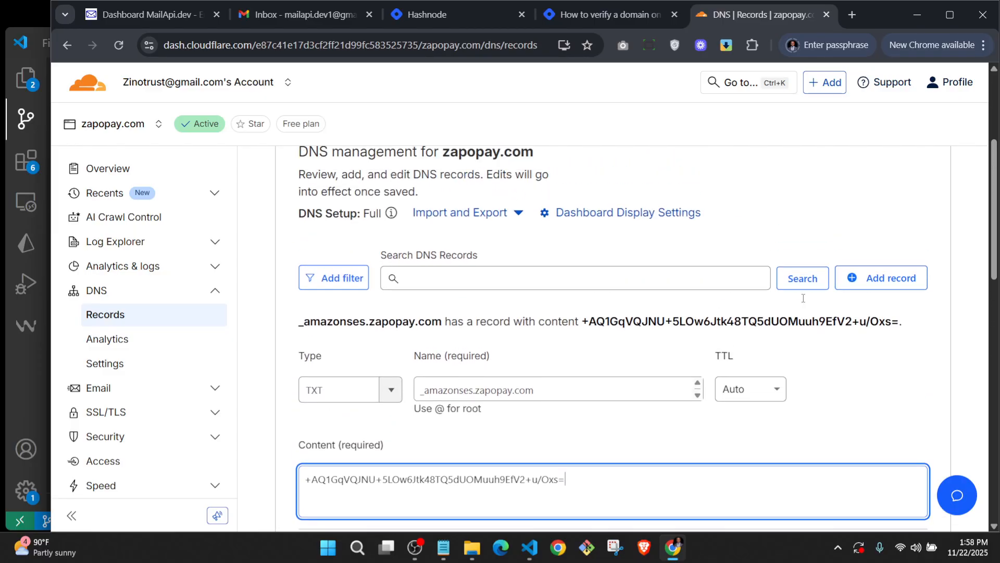
pyautogui.scroll(-3, 801, 298)
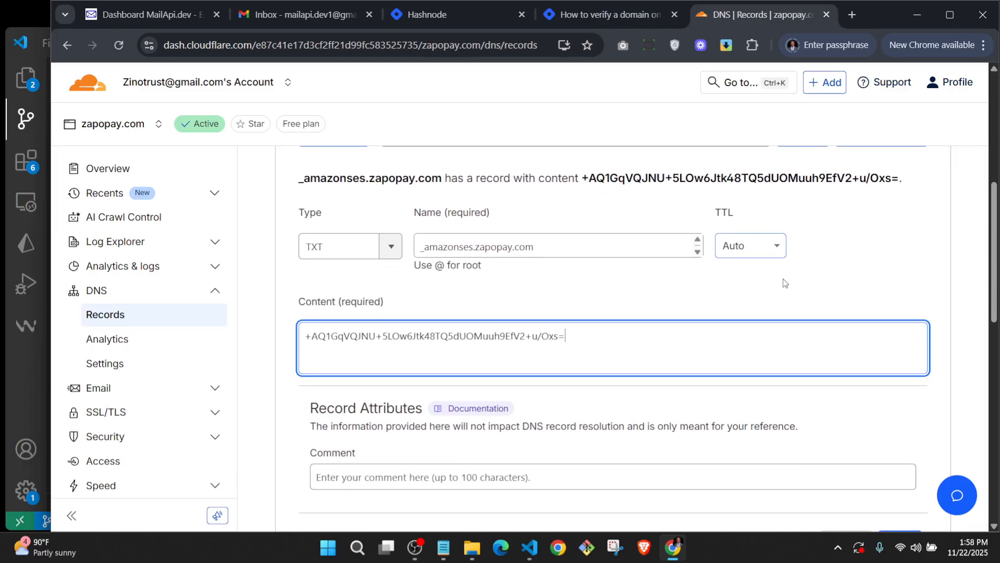
pyautogui.scroll(-3, 837, 255)
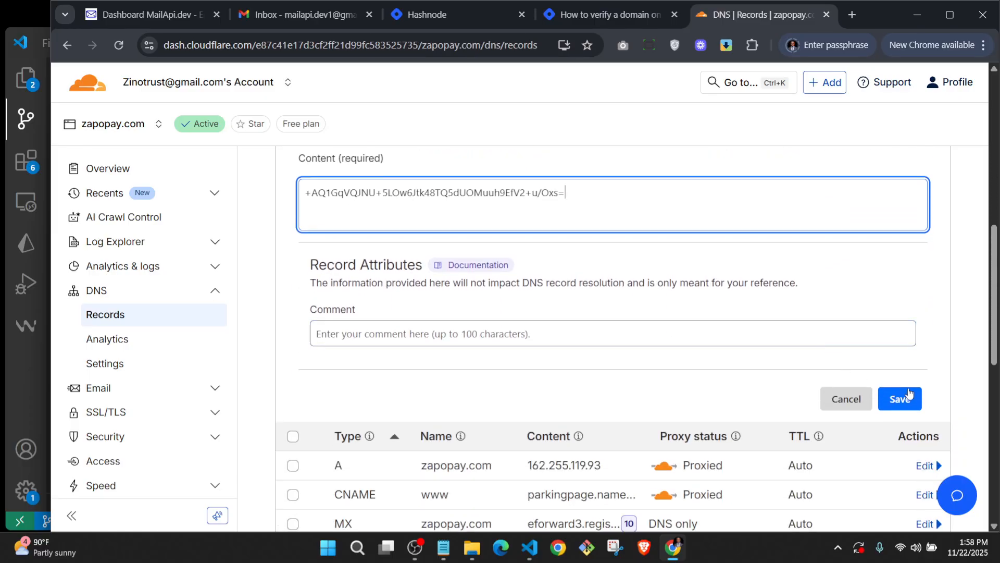
pyautogui.click(907, 397)
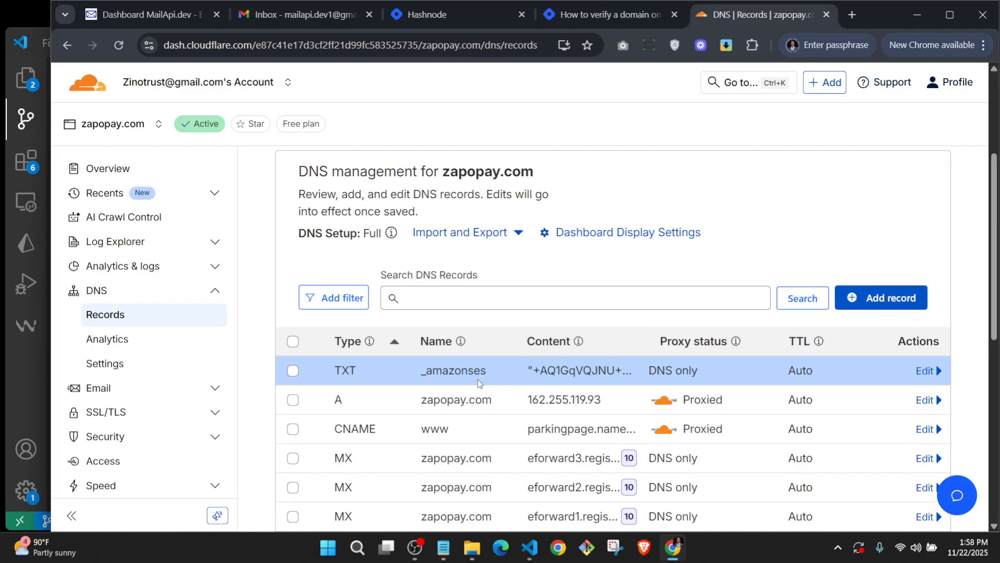
# Copy CNAME Record 1's host name from MailAPI.dev and return to Cloudflare's DNS list.
pyautogui.click(156, 16)
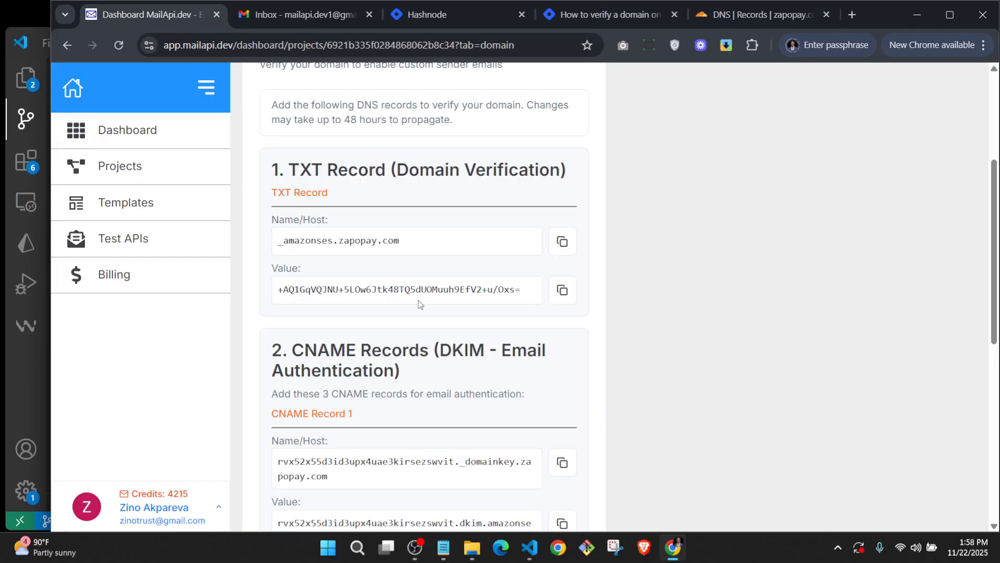
pyautogui.scroll(-1, 420, 305)
pyautogui.scroll(-1, 336, 291)
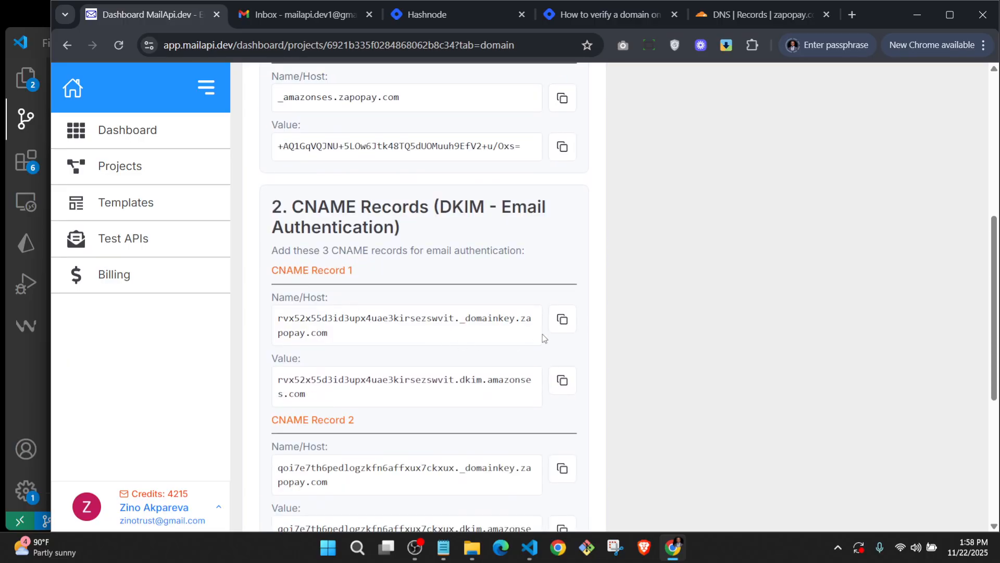
pyautogui.click(562, 322)
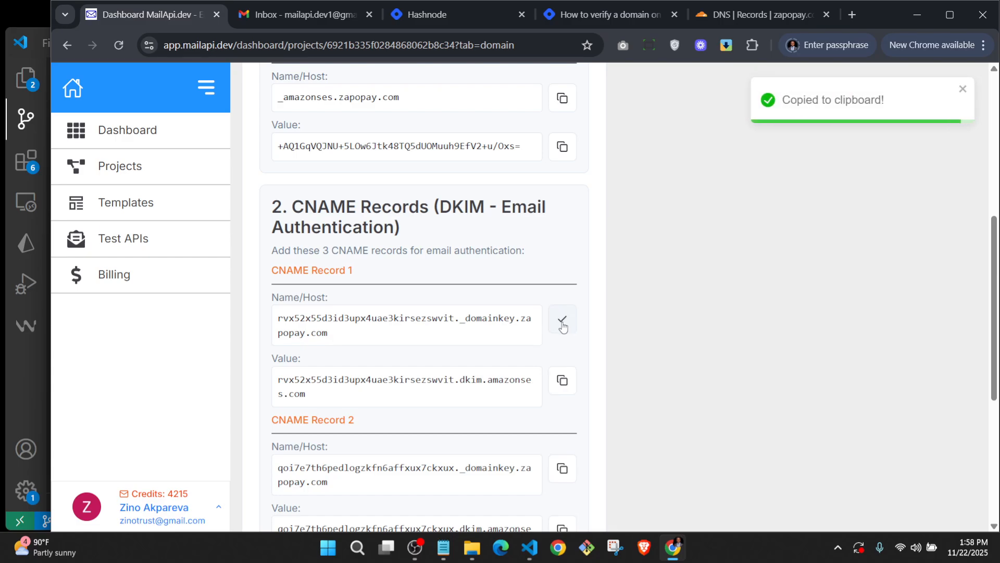
pyautogui.click(739, 15)
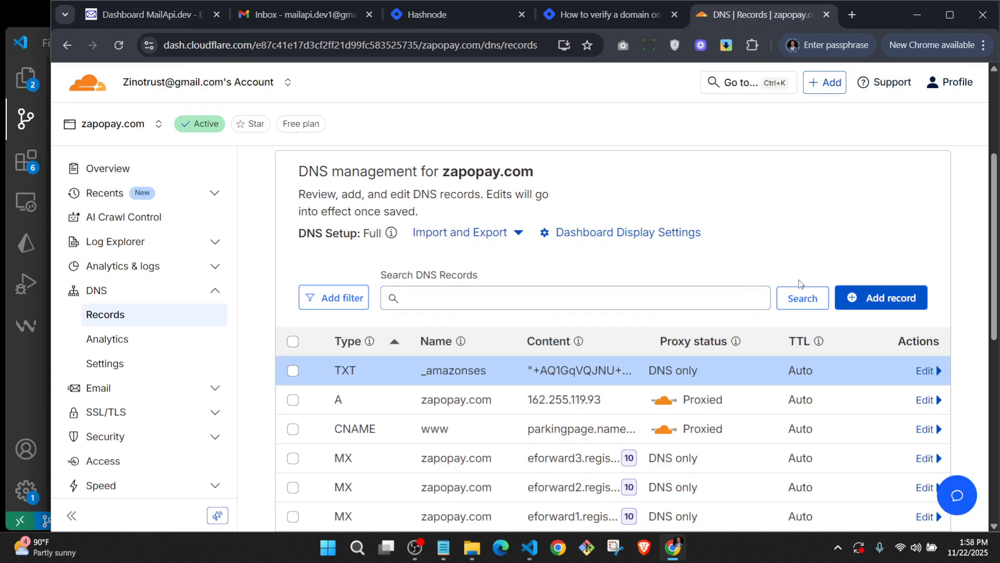
# Start a new CNAME record named with the first DKIM host name.
pyautogui.click(878, 298)
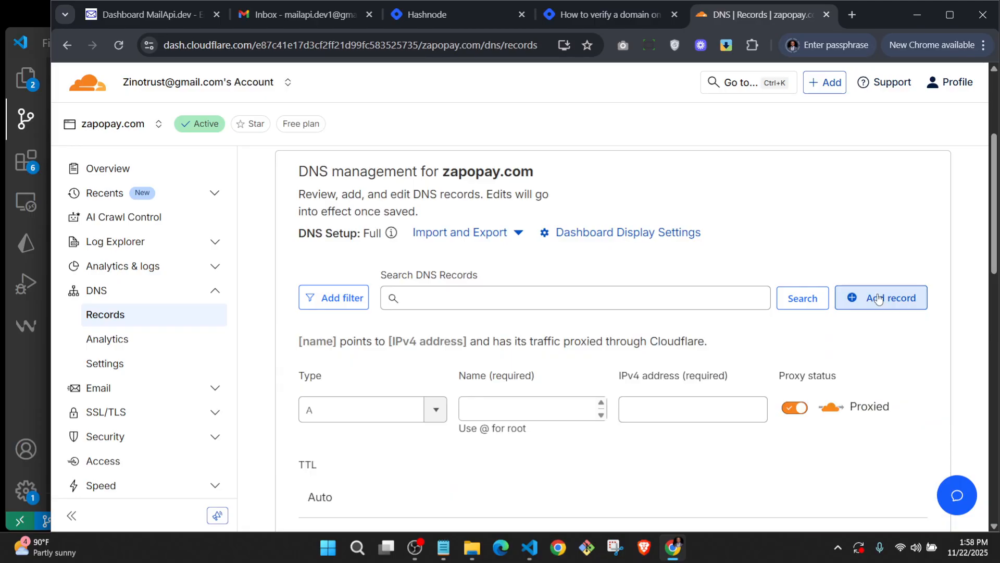
pyautogui.click(435, 416)
pyautogui.write('c')
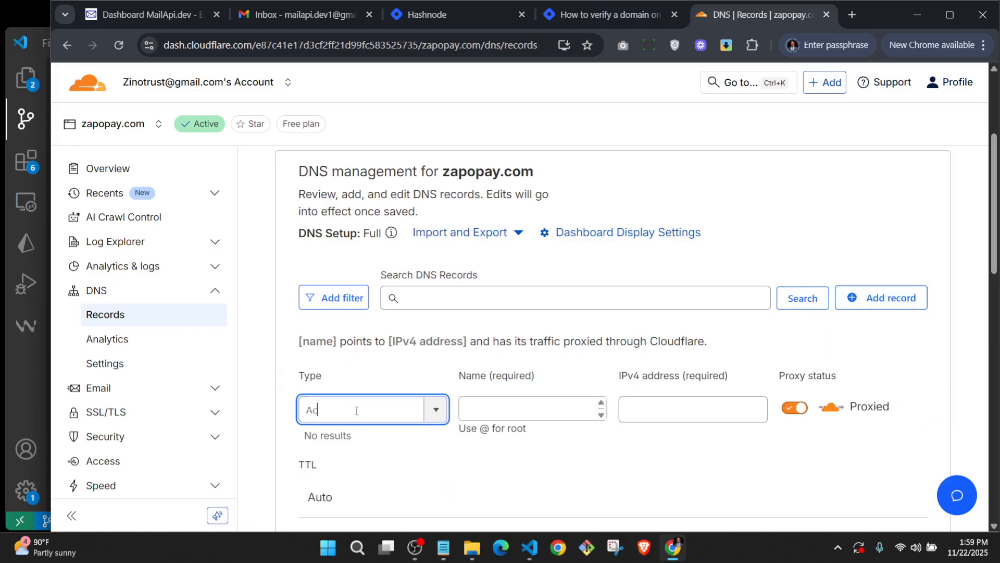
pyautogui.moveTo(358, 410); pyautogui.dragTo(230, 410)
pyautogui.write('c')
pyautogui.click(435, 411)
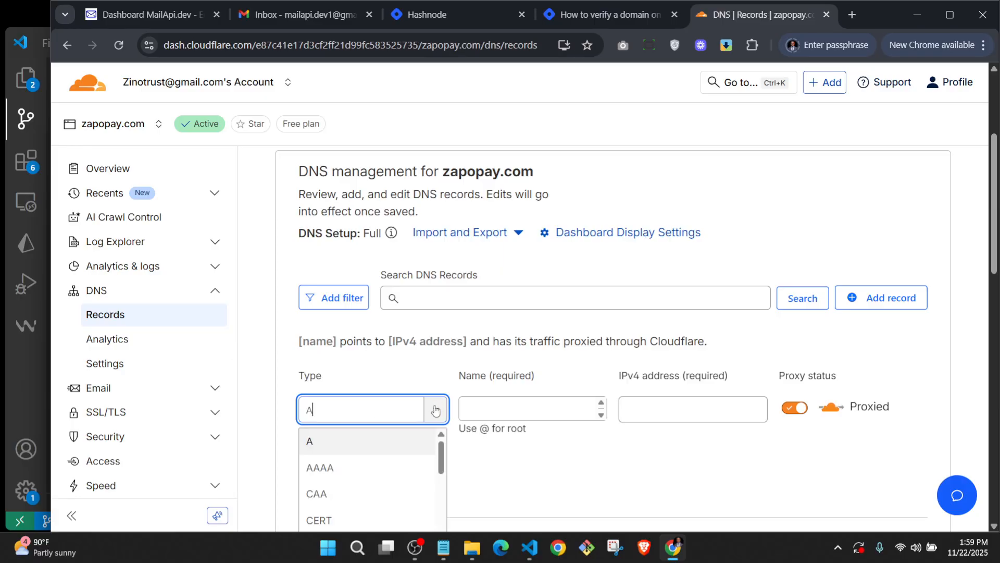
pyautogui.write('c')
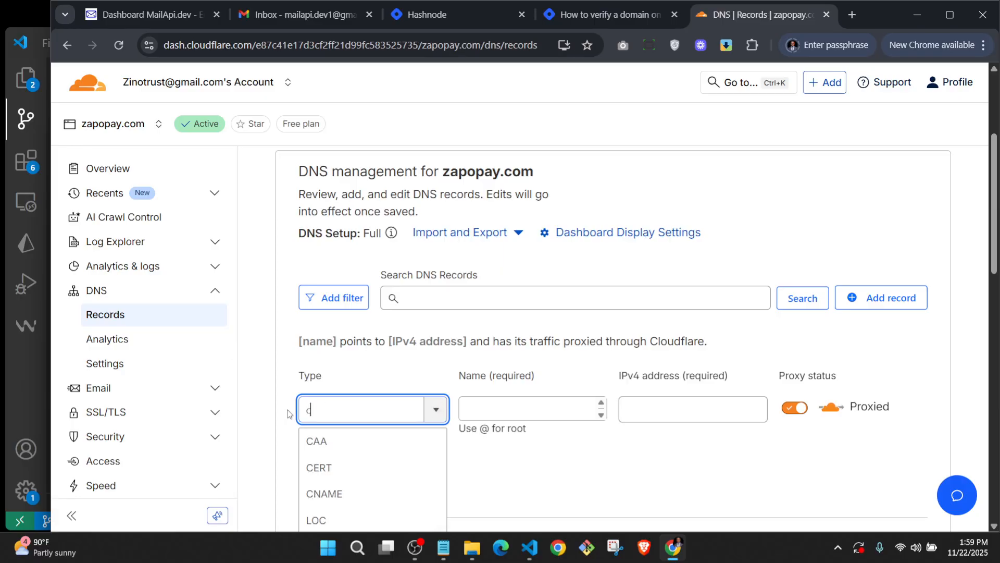
pyautogui.click(332, 491)
pyautogui.click(520, 399)
pyautogui.hotkey('ctrl', 'v')
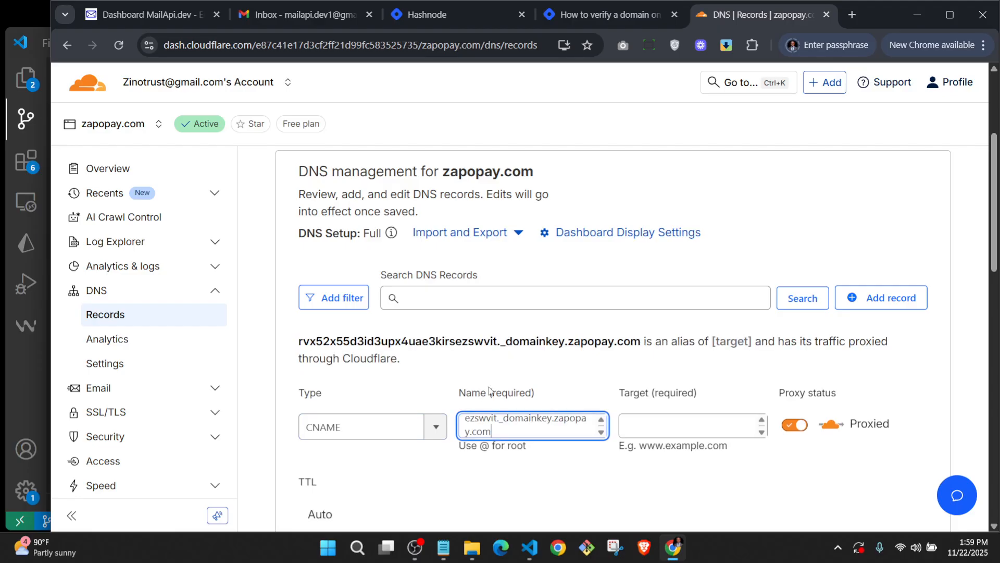
# Paste the first DKIM dkim.amazonses.com target, set it to DNS only, and save.
pyautogui.click(157, 15)
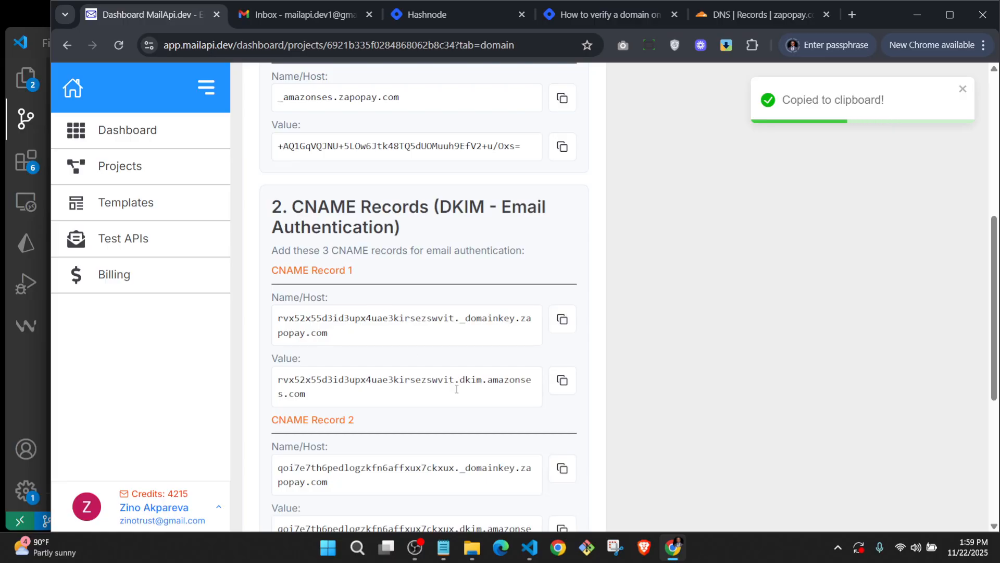
pyautogui.click(564, 392)
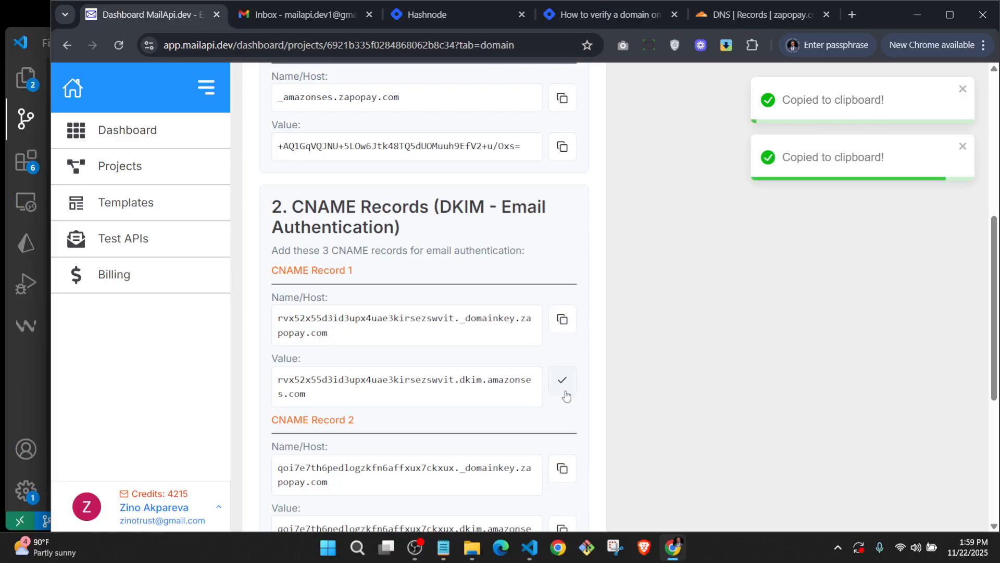
pyautogui.click(749, 11)
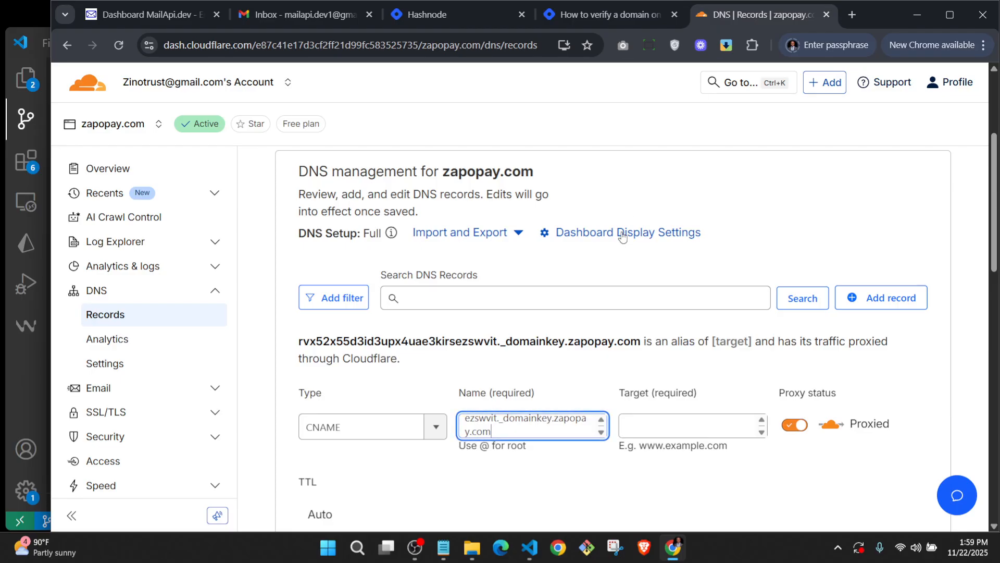
pyautogui.click(630, 414)
pyautogui.hotkey('ctrl', 'v')
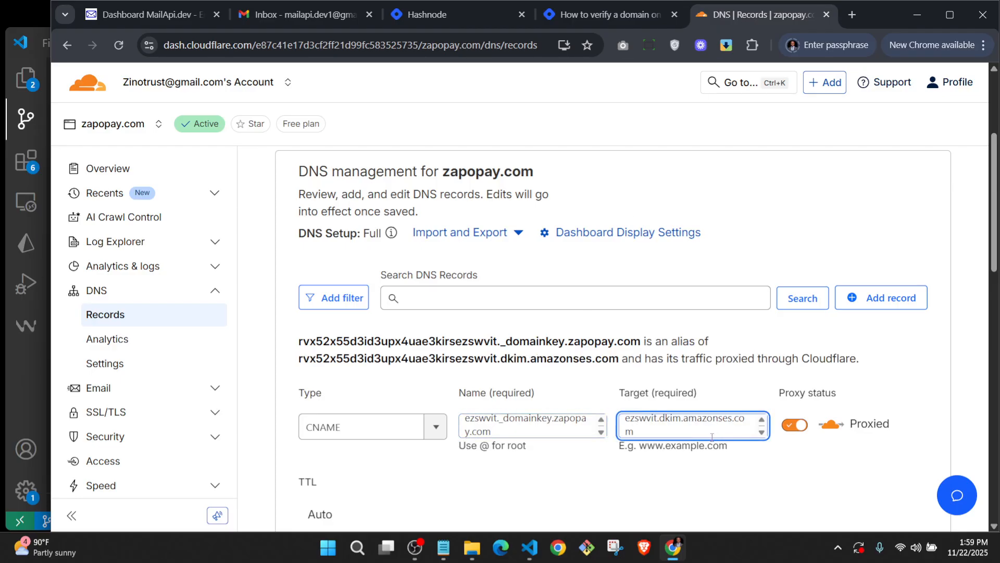
pyautogui.click(796, 427)
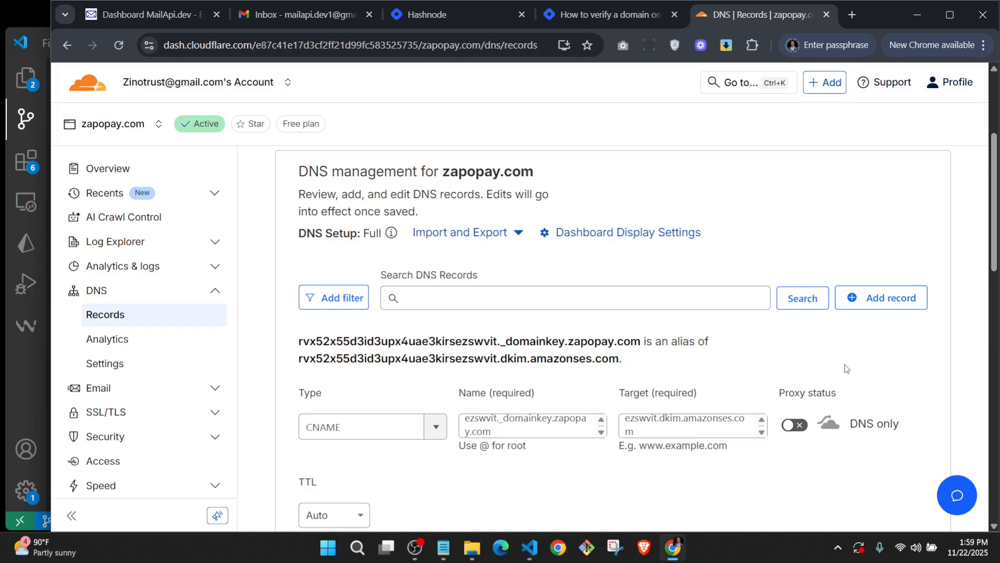
pyautogui.scroll(-1, 751, 392)
pyautogui.scroll(-2, 598, 395)
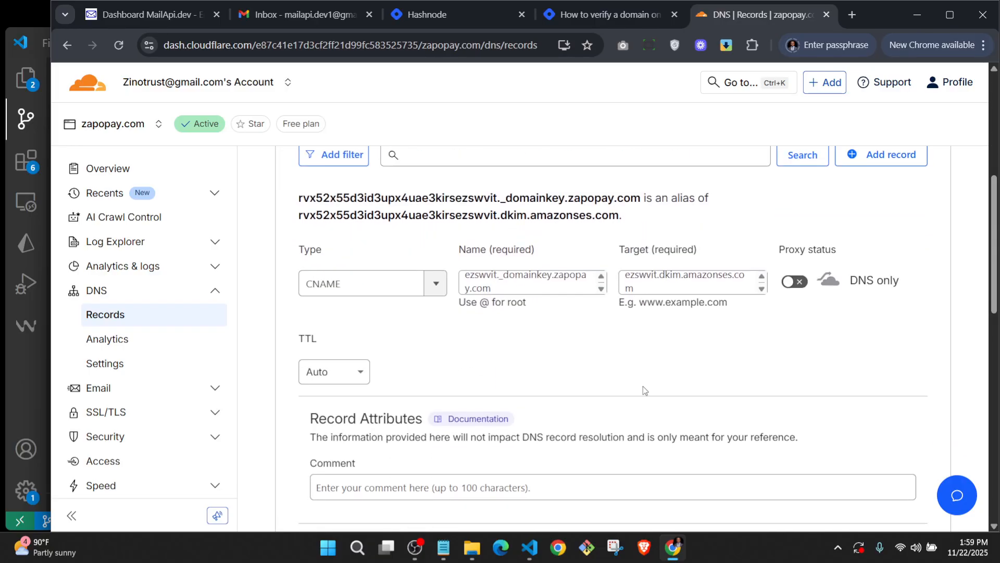
pyautogui.click(908, 489)
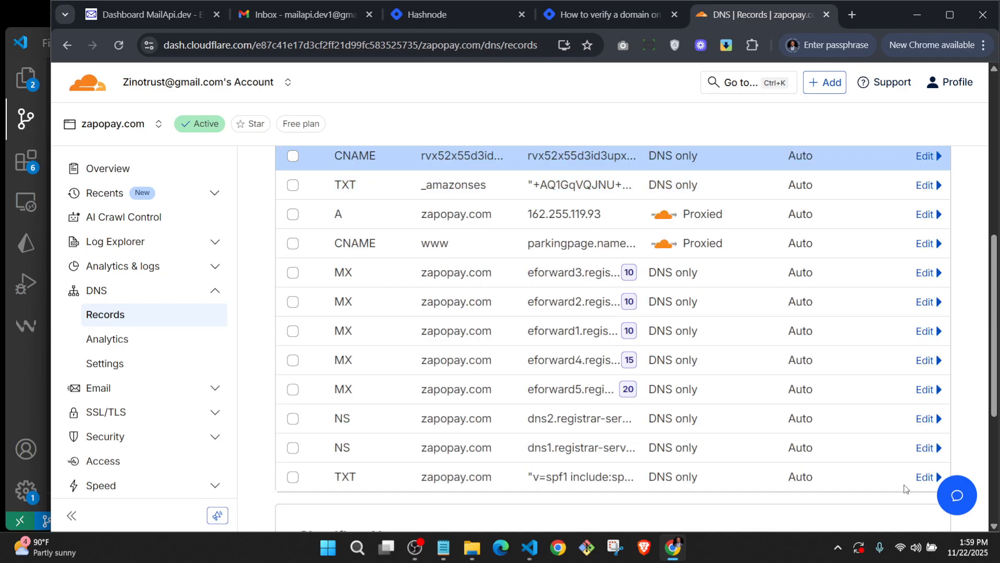
# Copy CNAME Record 2's host name from MailAPI.dev and return to Cloudflare's DNS list.
pyautogui.click(140, 13)
pyautogui.scroll(-3, 418, 232)
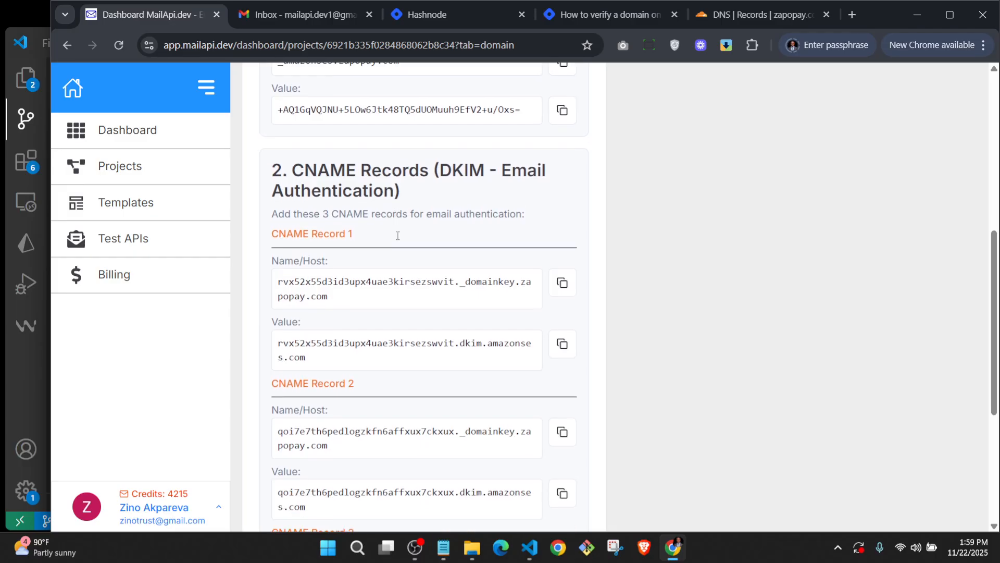
pyautogui.scroll(-1, 508, 258)
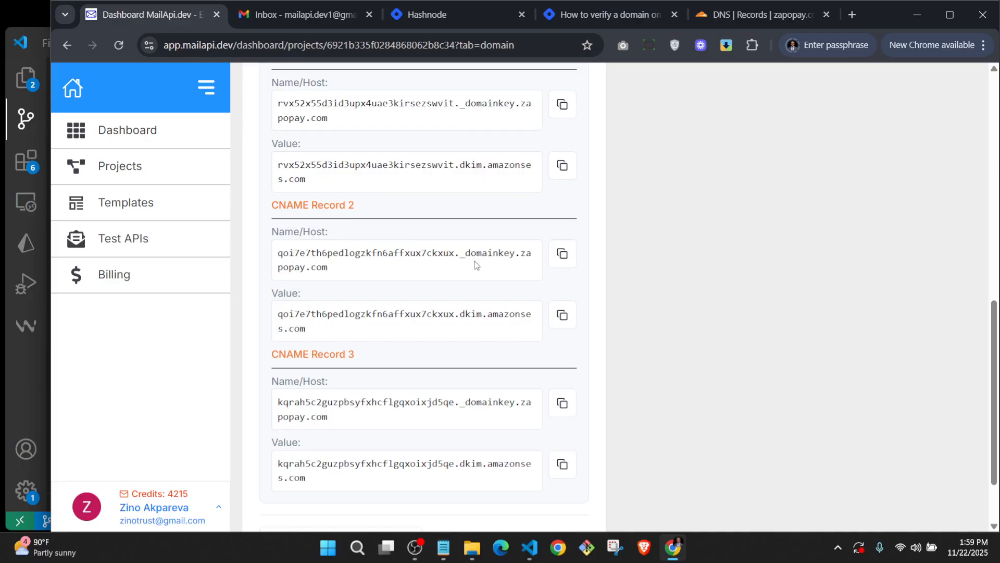
pyautogui.click(678, 235)
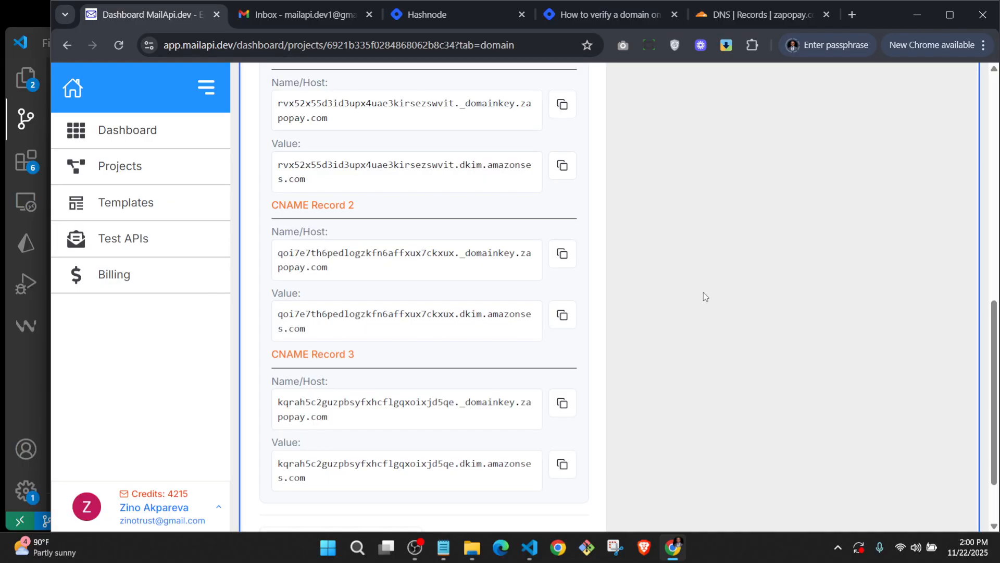
pyautogui.click(562, 254)
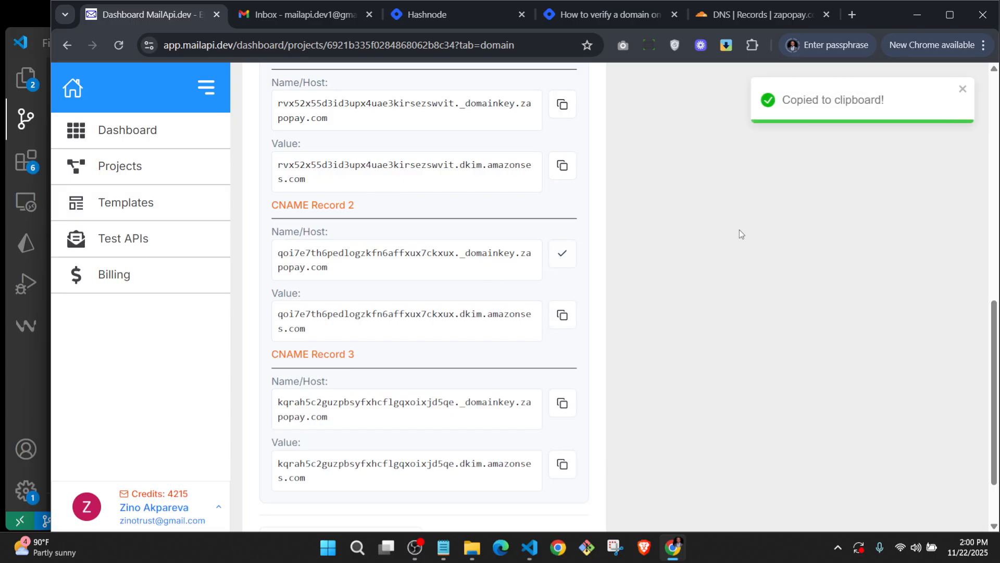
pyautogui.click(761, 14)
pyautogui.scroll(3, 785, 234)
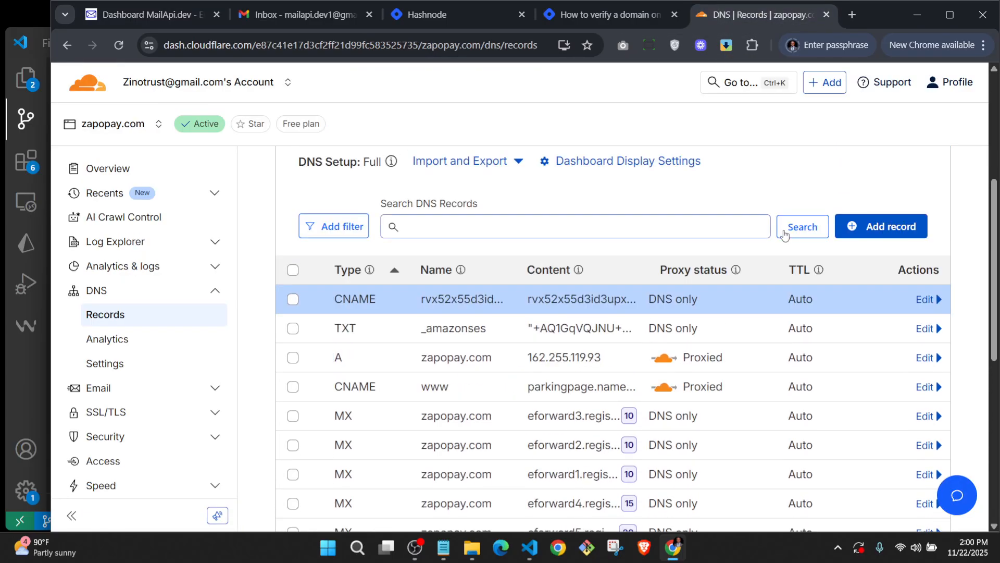
# Start a CNAME record named qoi7e7th6pedlogzkfn6affxux7ckxux._domainkey.zapopay.com.
pyautogui.click(852, 226)
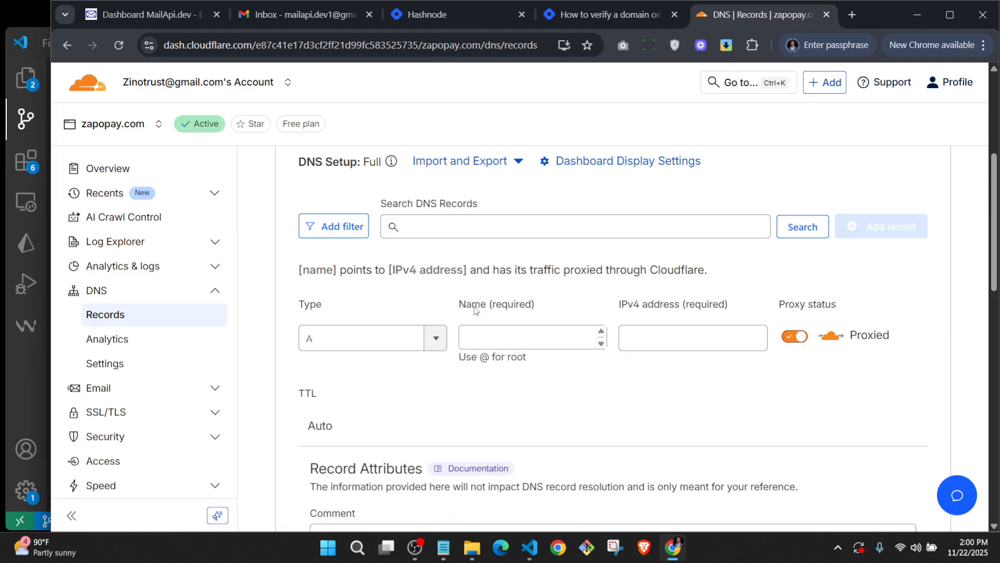
pyautogui.click(425, 336)
pyautogui.write('c')
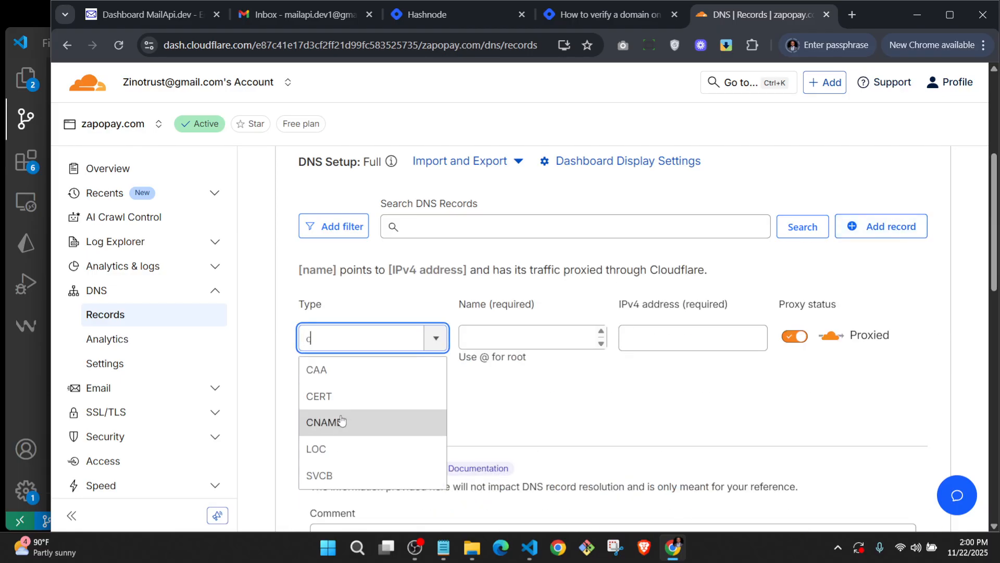
pyautogui.click(335, 417)
pyautogui.click(495, 334)
pyautogui.hotkey('ctrl', 'v')
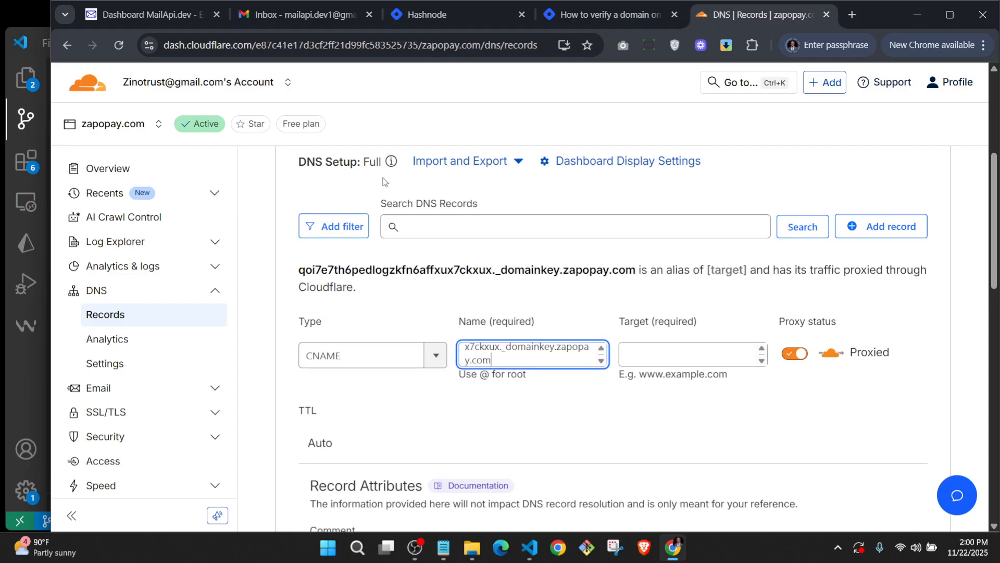
# Paste the second DKIM amazonses target, set it to DNS only, and save.
pyautogui.click(120, 14)
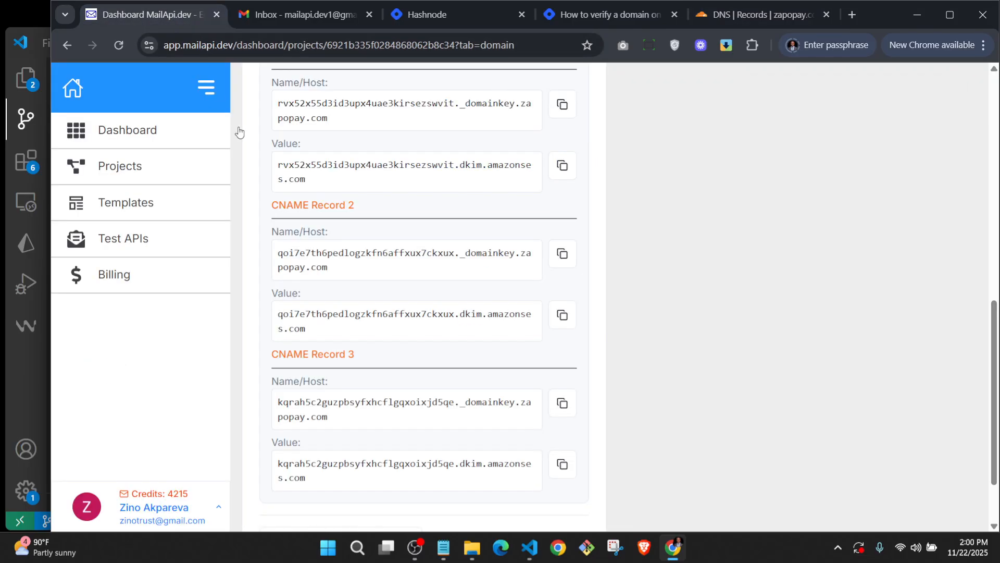
pyautogui.click(562, 315)
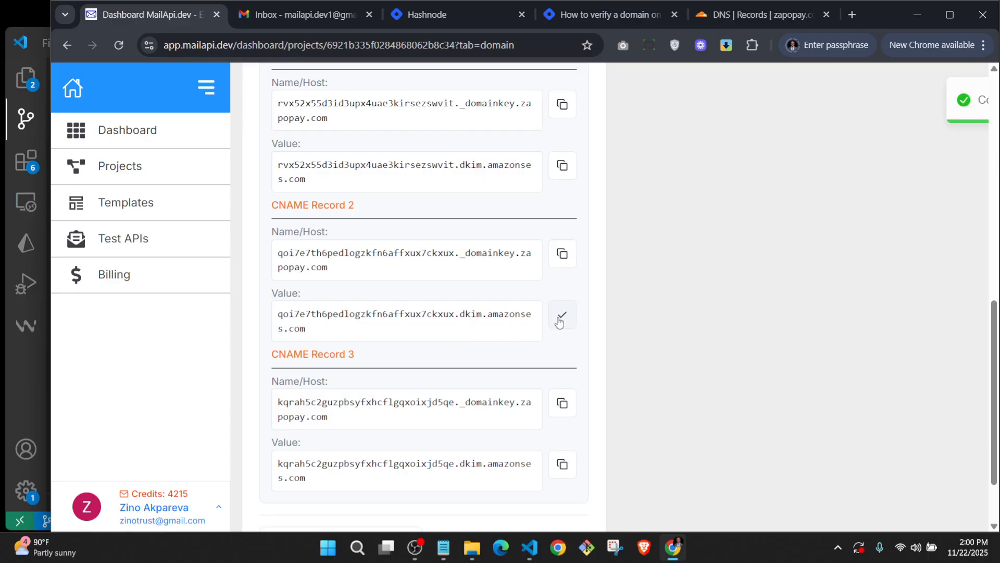
pyautogui.click(755, 14)
pyautogui.click(655, 352)
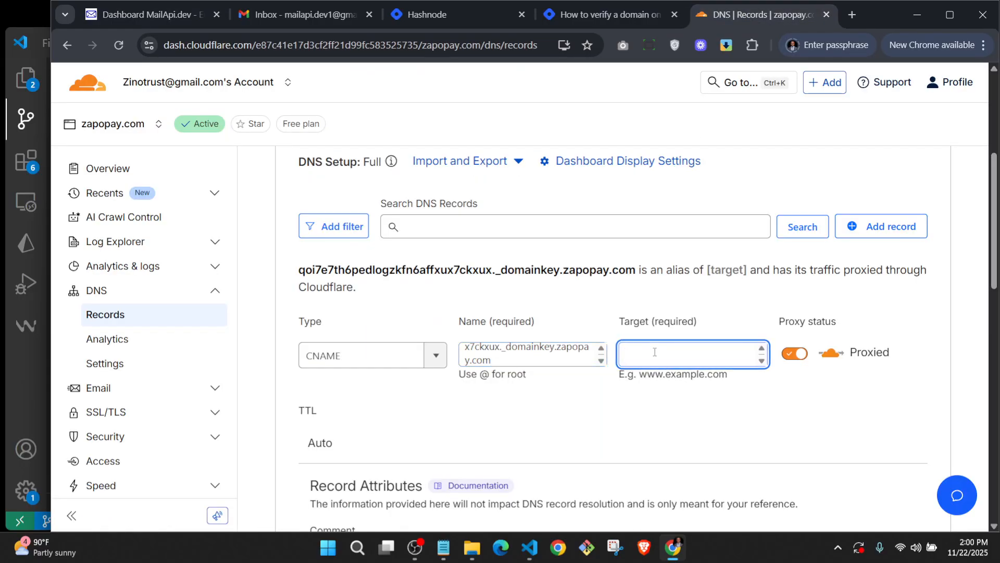
pyautogui.hotkey('ctrl', 'v')
pyautogui.click(792, 354)
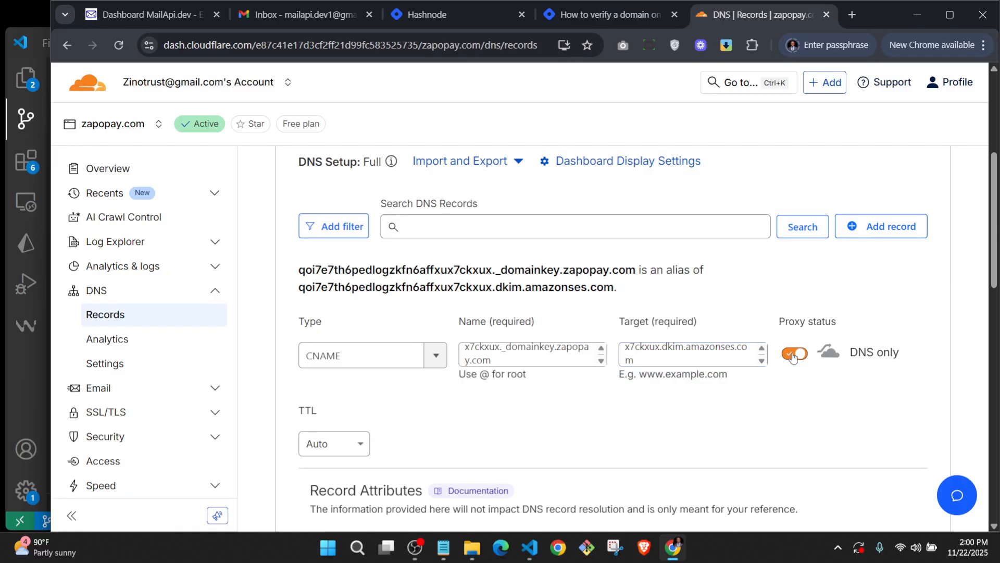
pyautogui.scroll(-3, 677, 396)
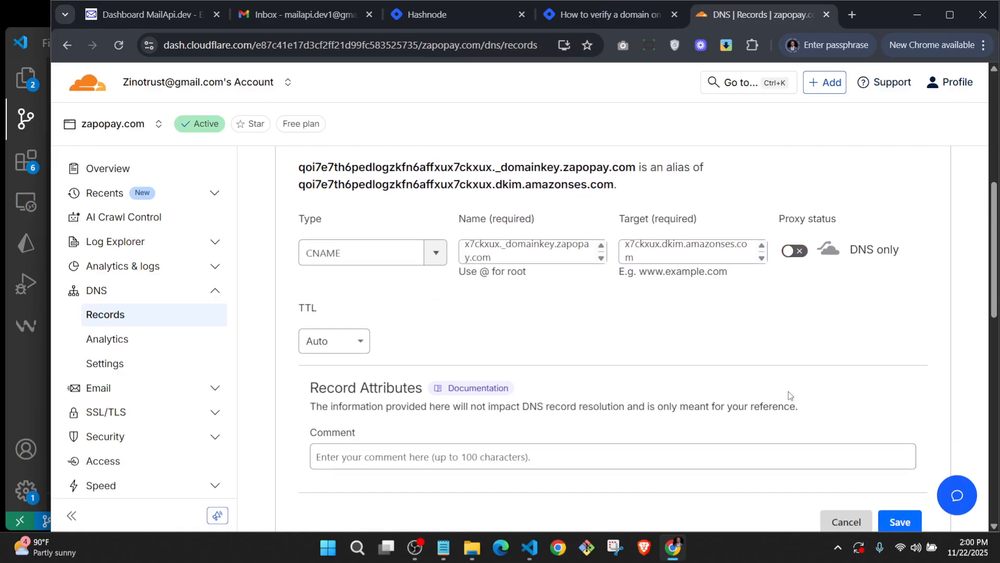
pyautogui.click(886, 480)
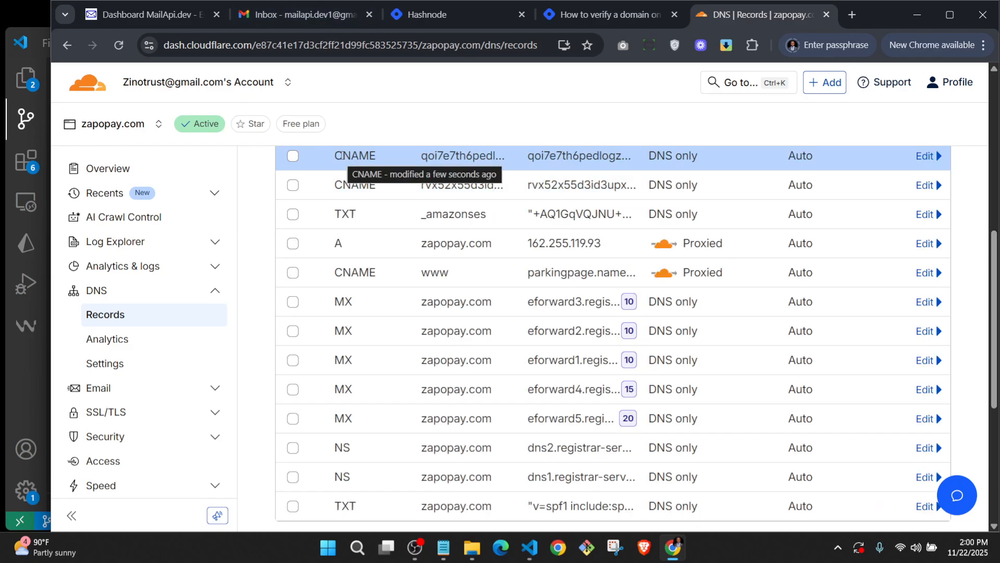
pyautogui.scroll(2, 456, 130)
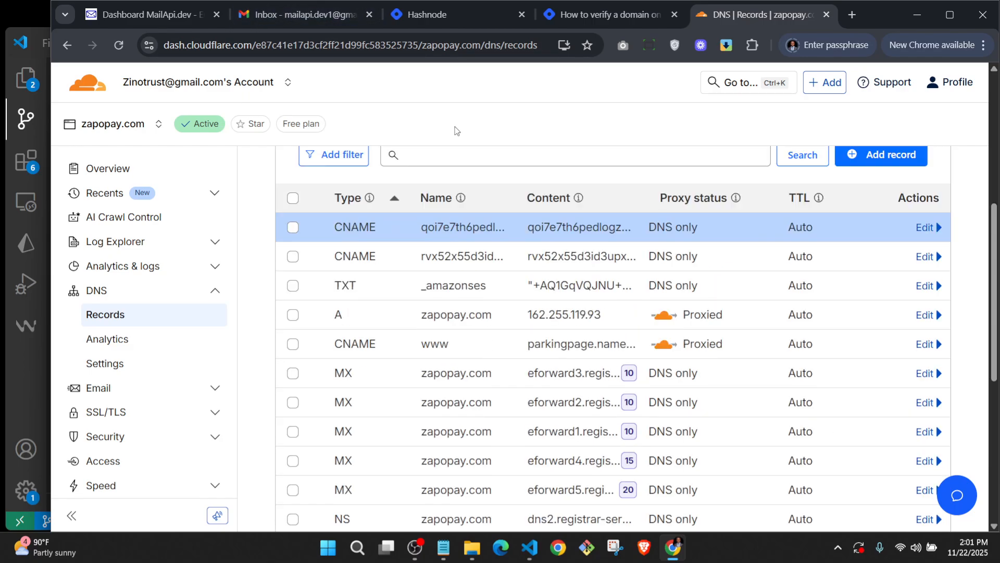
# Copy CNAME Record 3's host name and start a Cloudflare CNAME record with it.
pyautogui.click(134, 12)
pyautogui.scroll(-2, 531, 378)
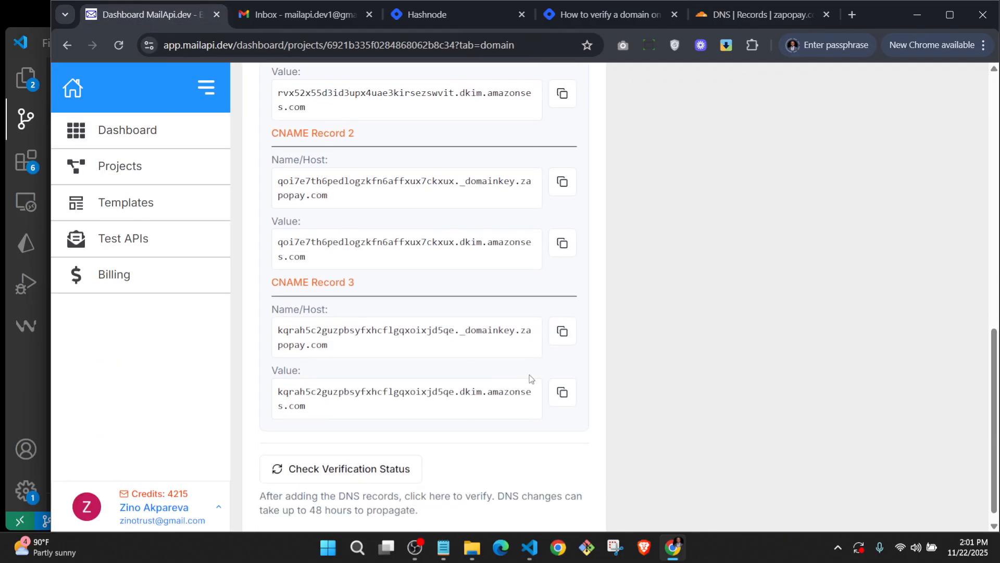
pyautogui.click(562, 336)
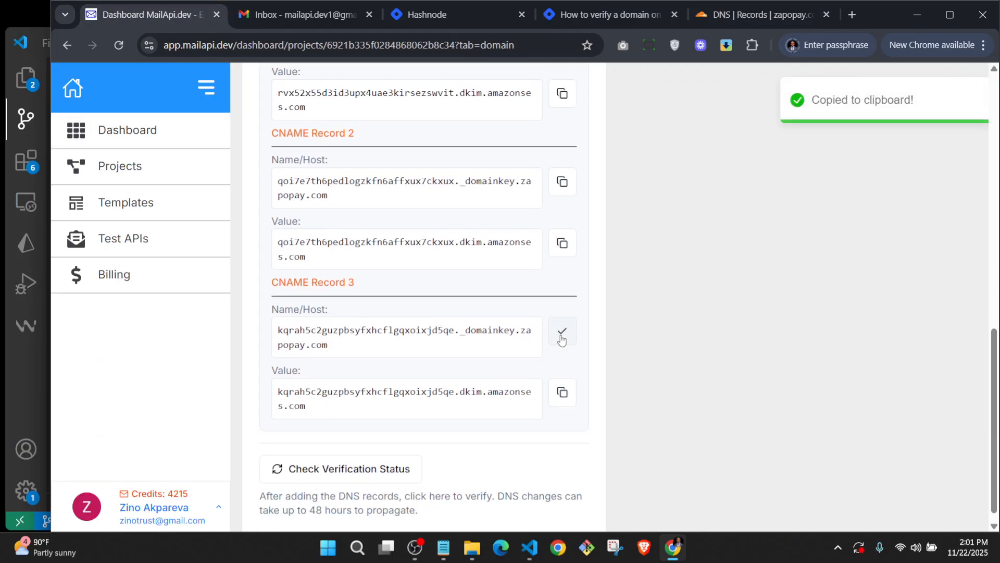
pyautogui.click(749, 13)
pyautogui.click(888, 157)
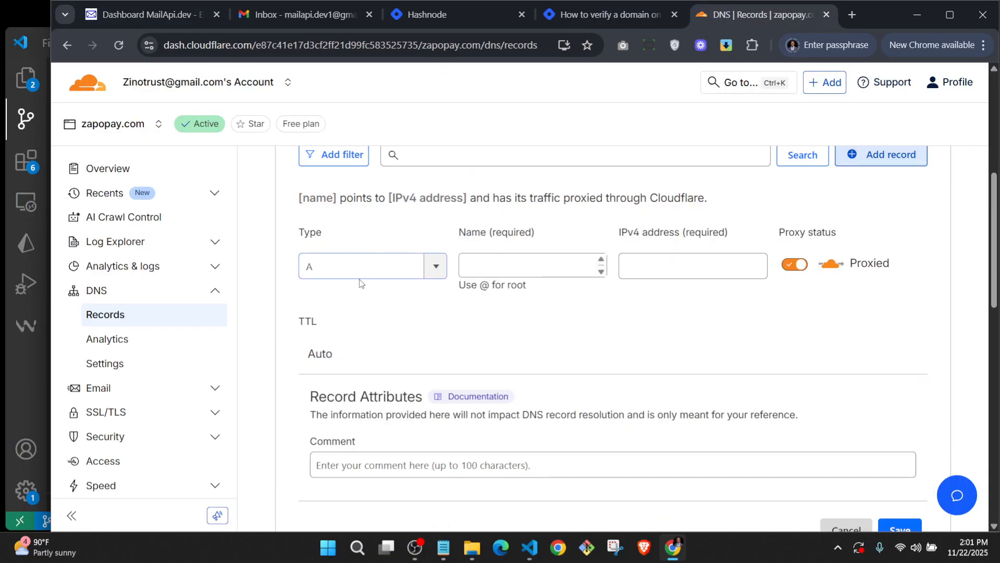
pyautogui.click(407, 266)
pyautogui.write('c')
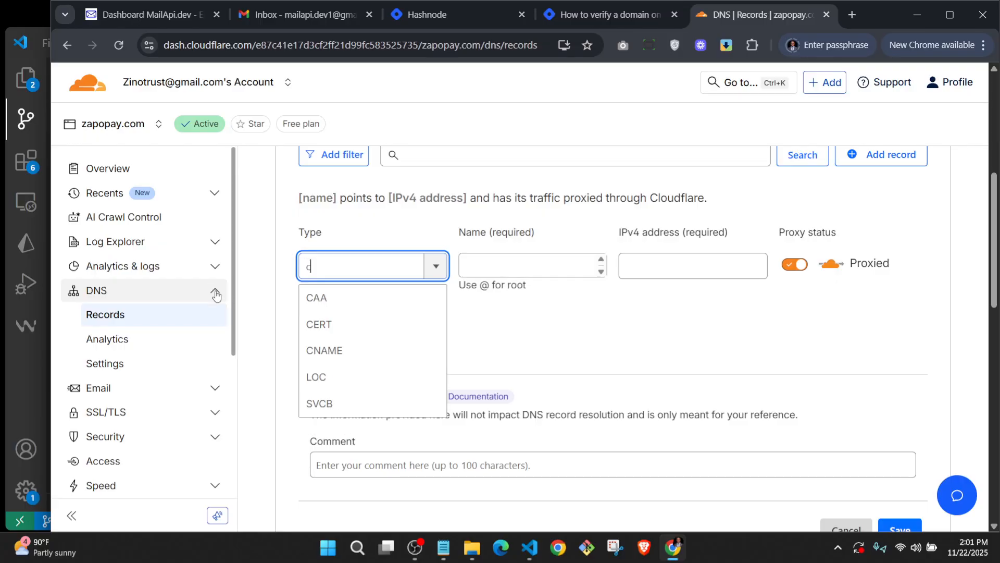
pyautogui.click(350, 349)
pyautogui.click(494, 258)
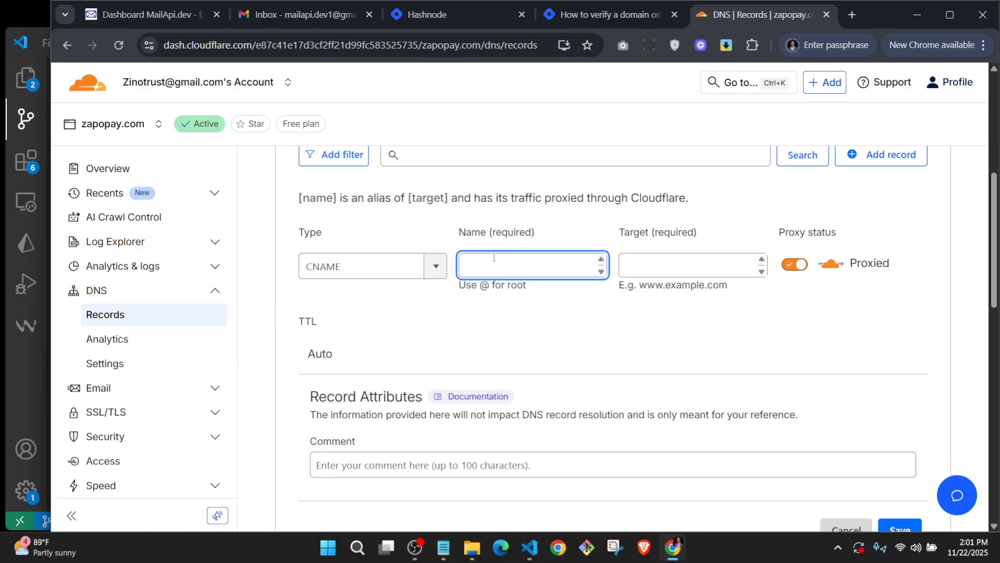
pyautogui.hotkey('ctrl', 'v')
# Paste the third DKIM amazonses.com target, set it to DNS only, and save.
pyautogui.click(134, 10)
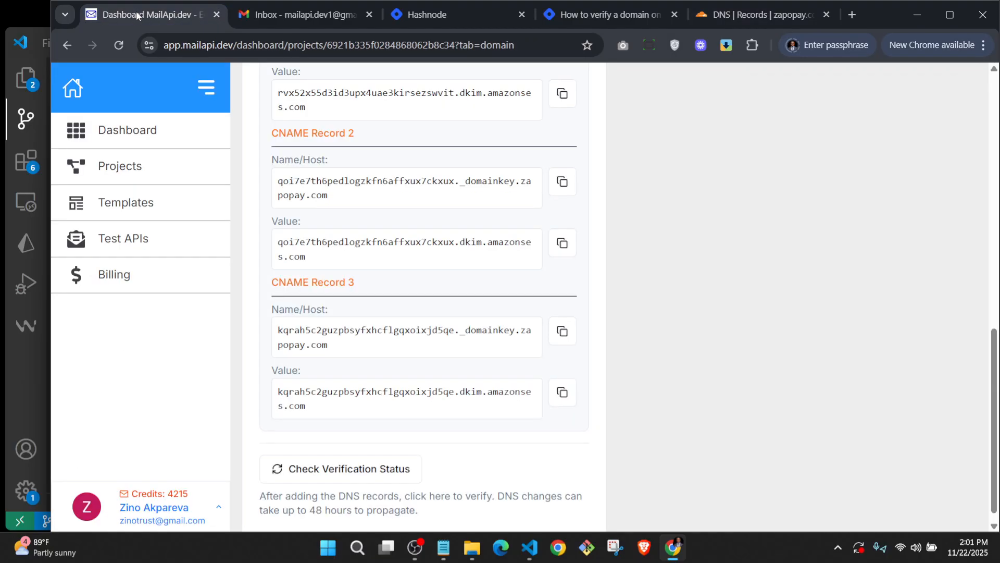
pyautogui.click(563, 400)
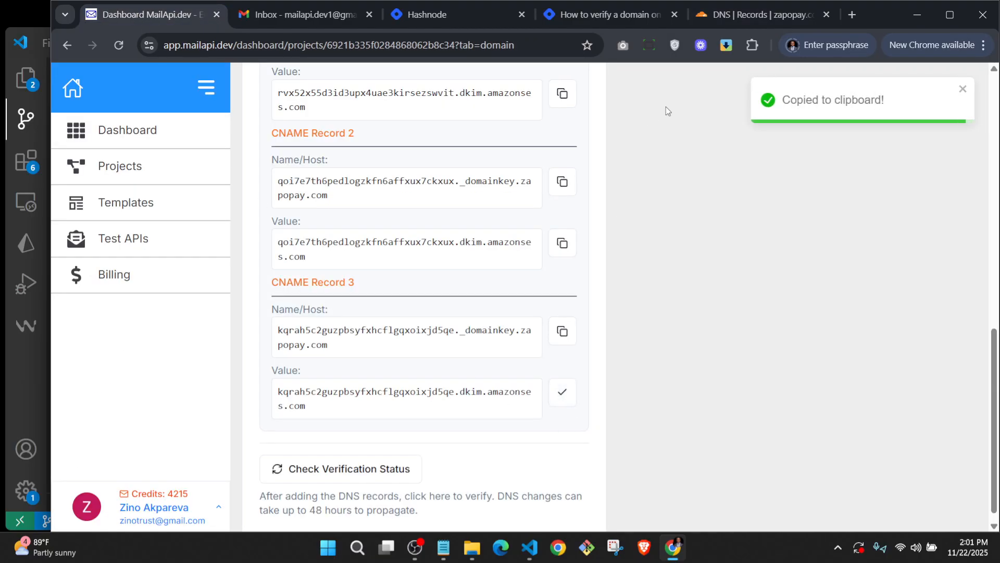
pyautogui.click(758, 20)
pyautogui.click(662, 290)
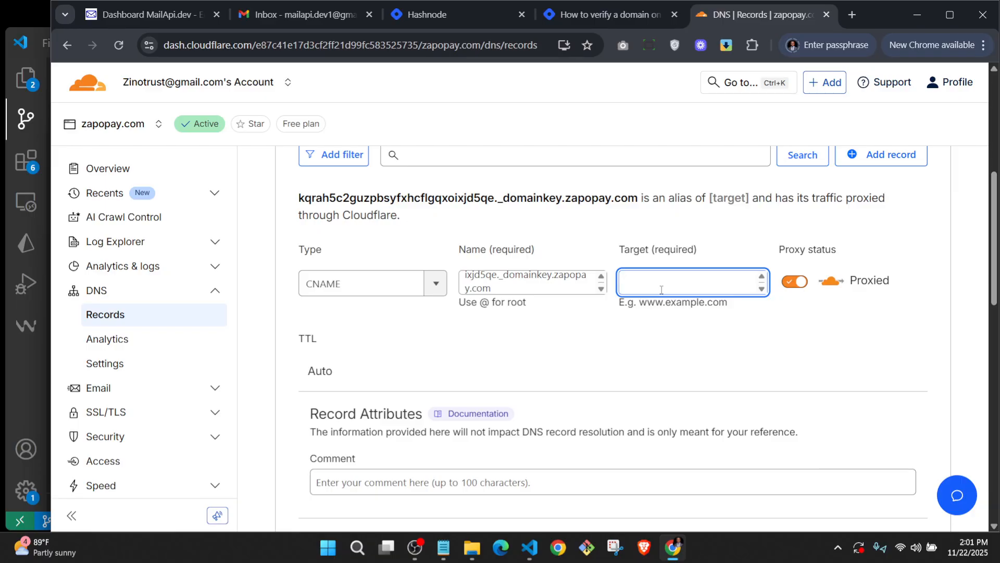
pyautogui.hotkey('ctrl', 'v')
pyautogui.click(794, 284)
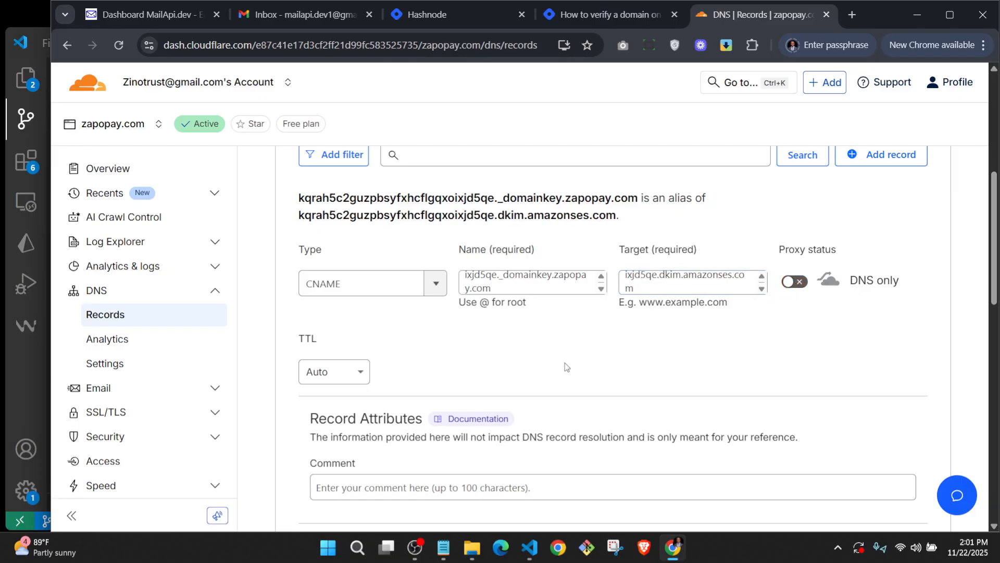
pyautogui.scroll(-3, 565, 362)
pyautogui.click(897, 410)
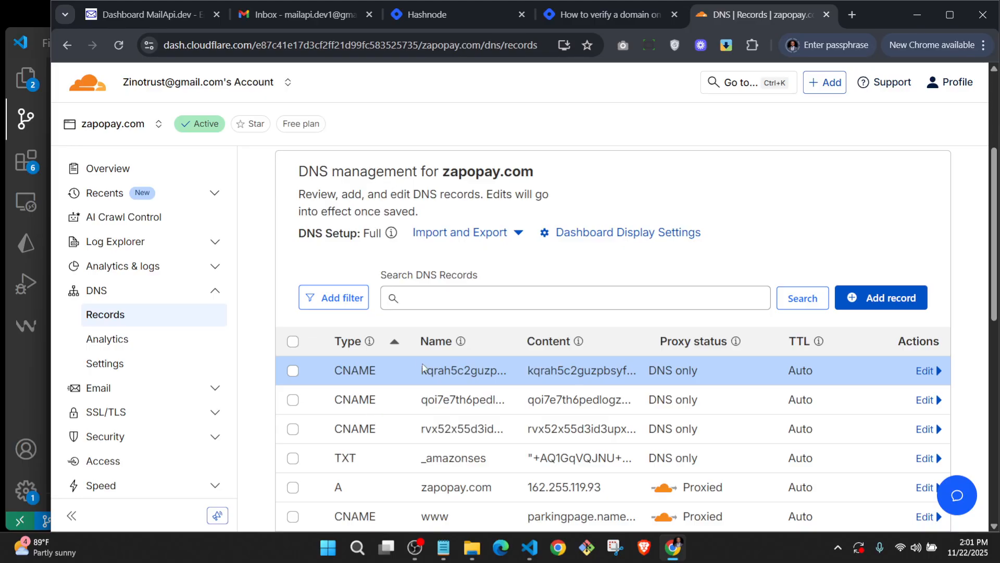
pyautogui.click(141, 17)
# Run the verification check so zapopay.com shows as Verified and production ready.
pyautogui.scroll(-1, 572, 262)
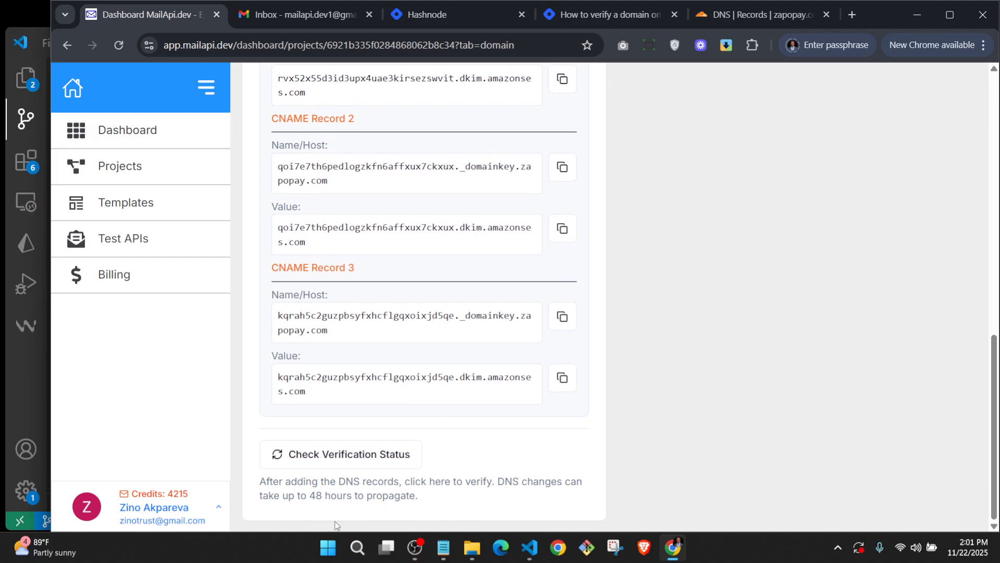
pyautogui.click(354, 464)
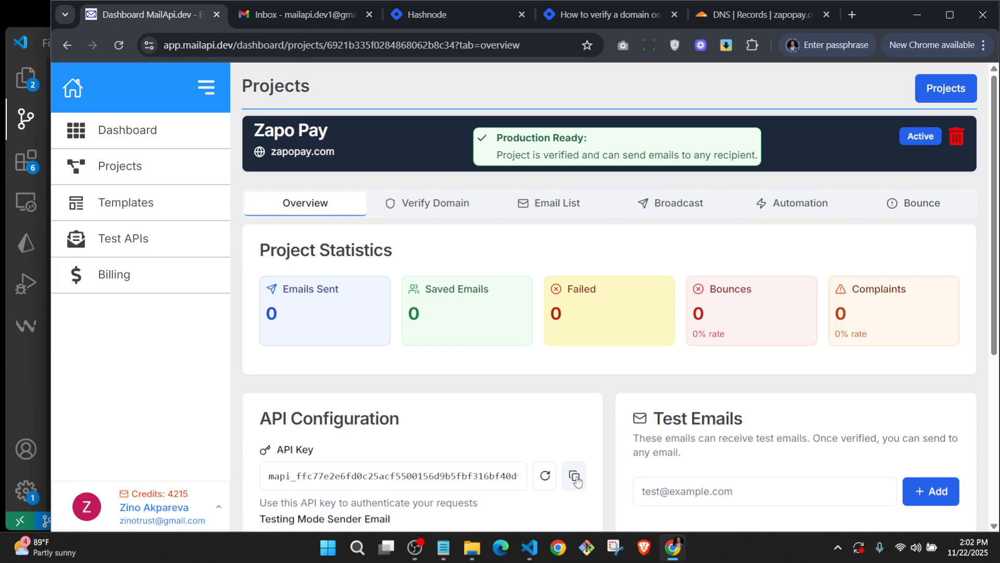
# Copy the Zapo Pay API key and paste it into the Test APIs page in a new tab.
pyautogui.scroll(-3, 565, 386)
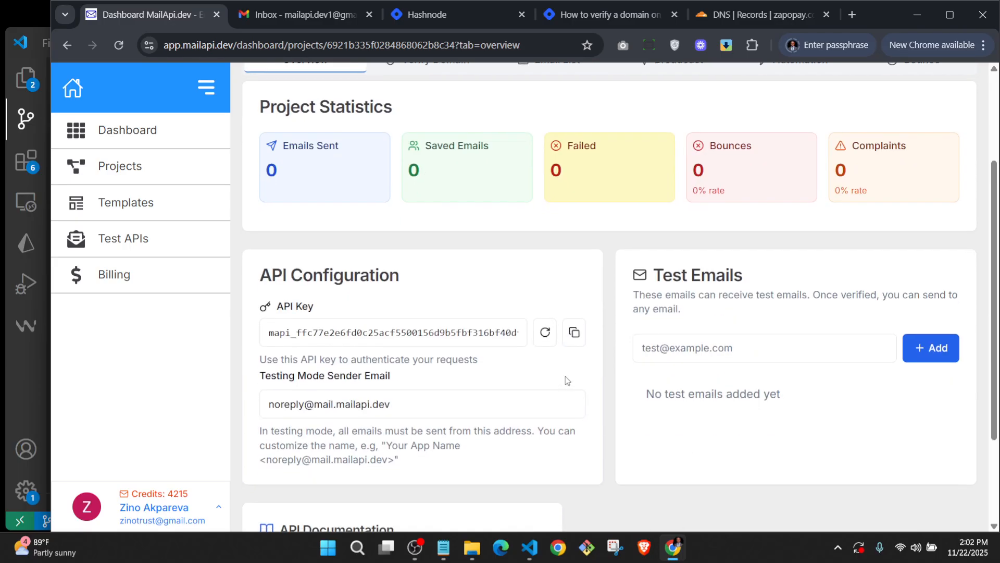
pyautogui.click(574, 332)
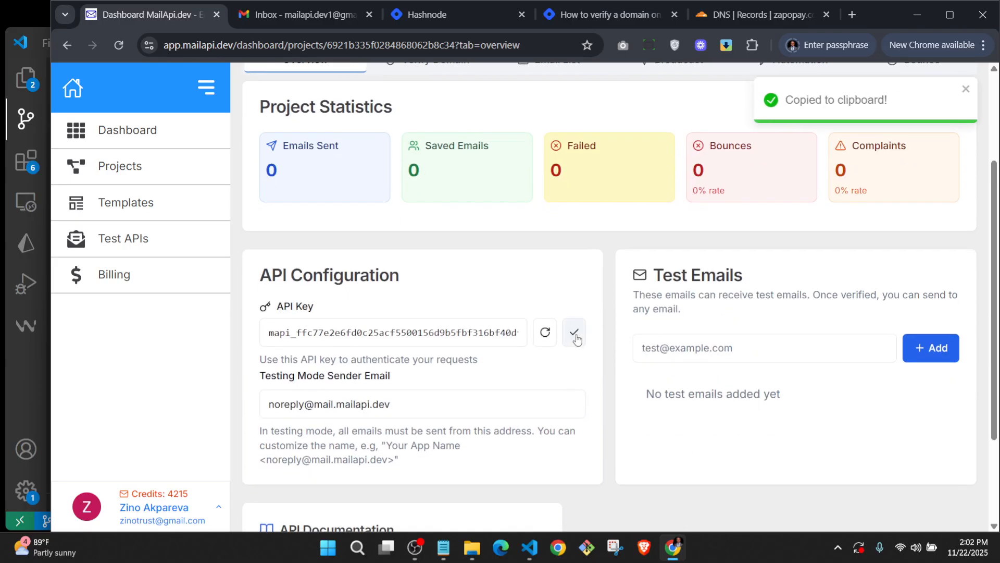
pyautogui.middleClick(125, 242)
pyautogui.click(265, 14)
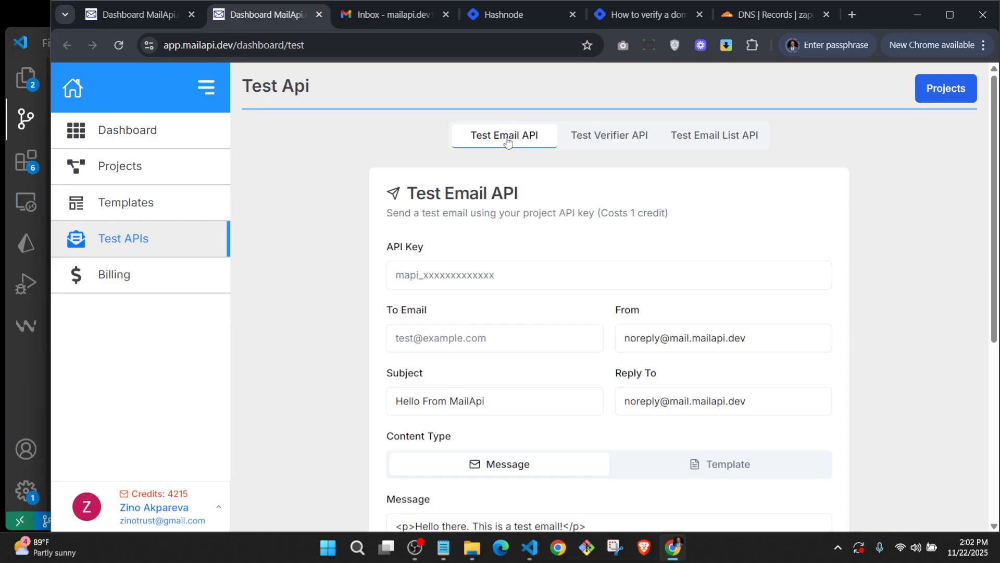
pyautogui.click(452, 279)
pyautogui.hotkey('ctrl', 'v')
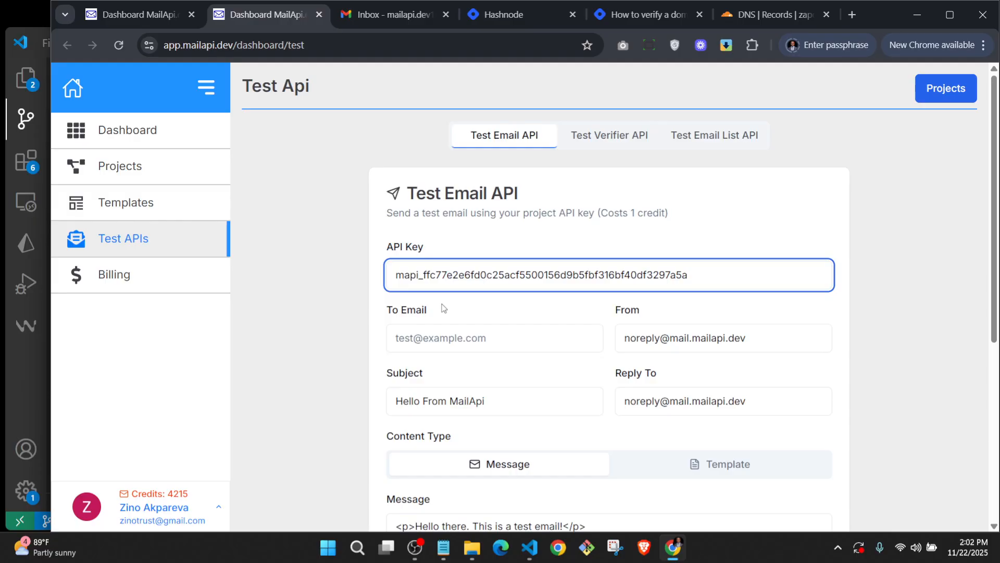
pyautogui.press('Return')
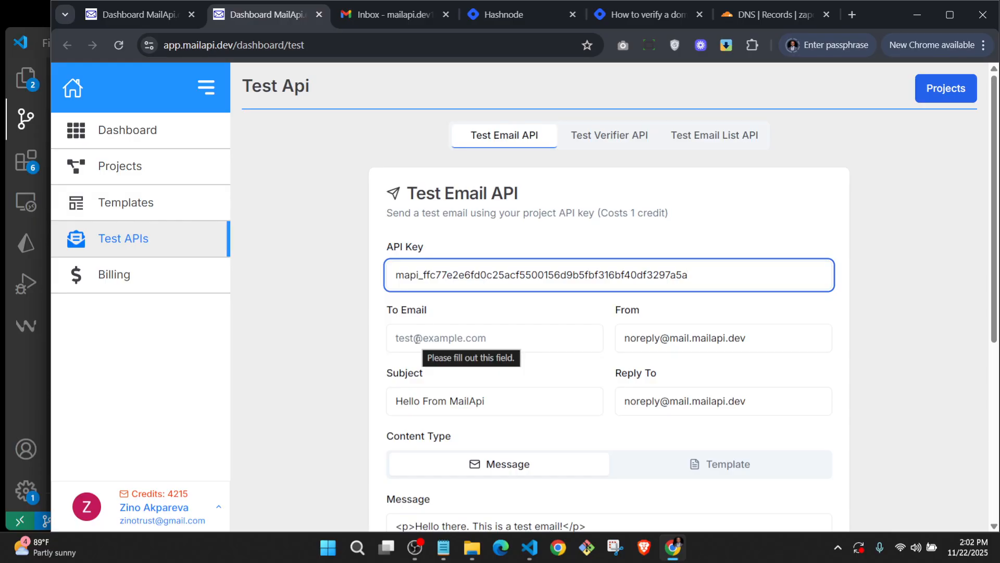
pyautogui.click(411, 337)
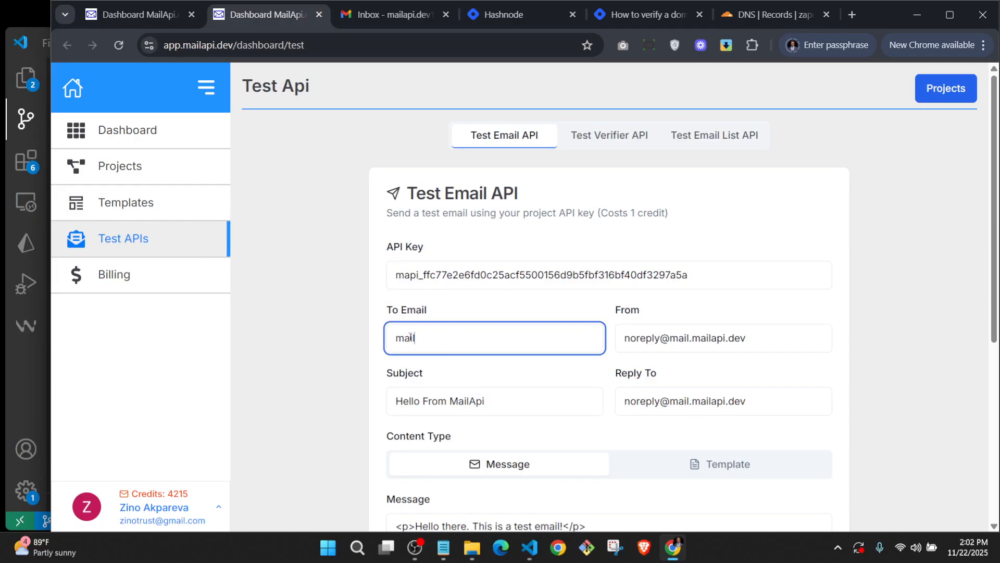
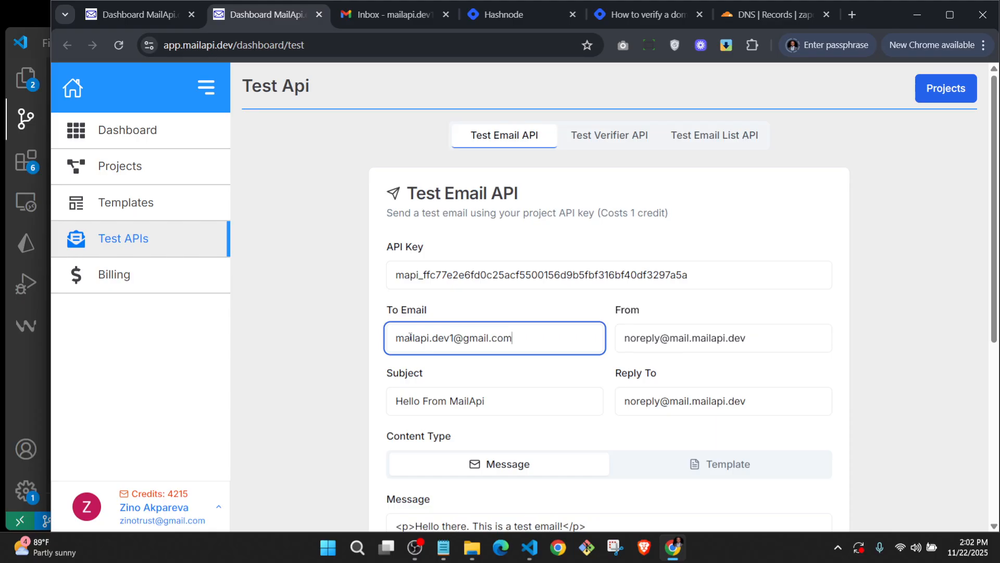
pyautogui.press('Tab')
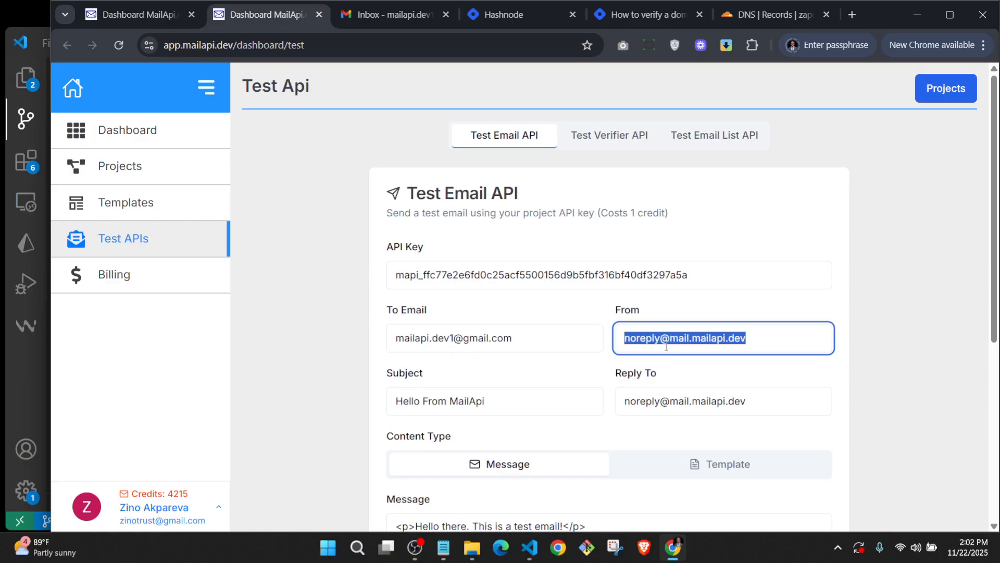
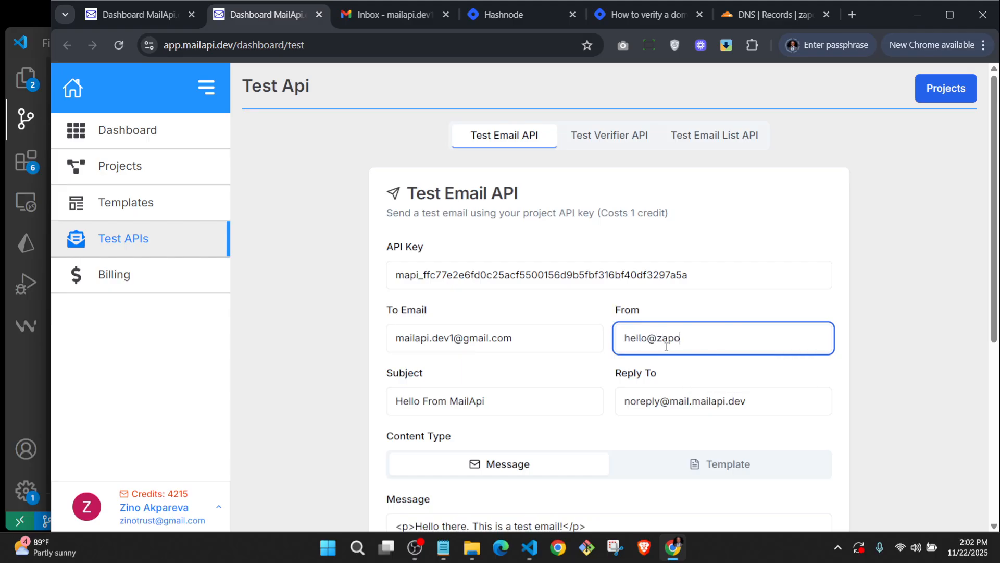
pyautogui.scroll(-1, 547, 349)
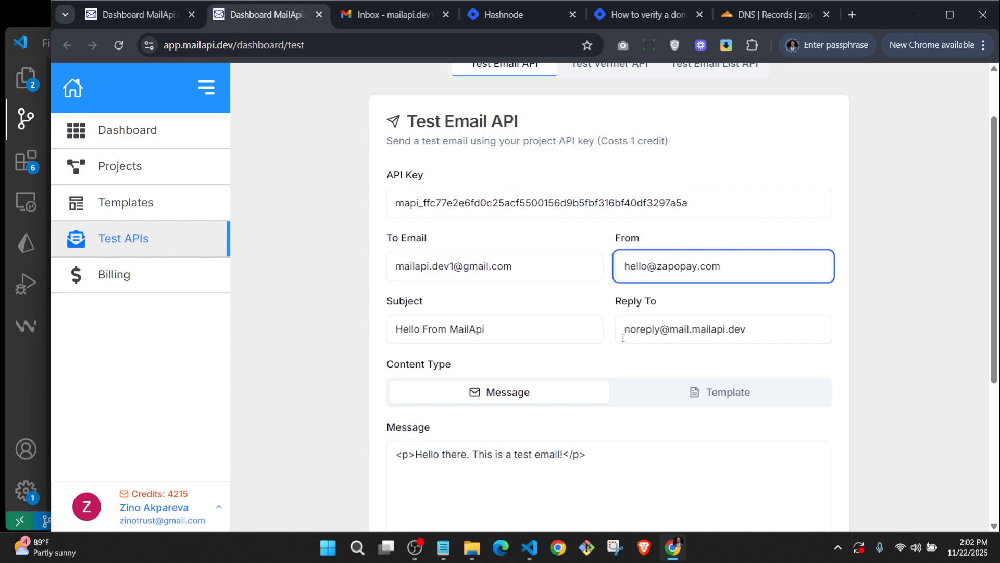
pyautogui.scroll(-1, 594, 356)
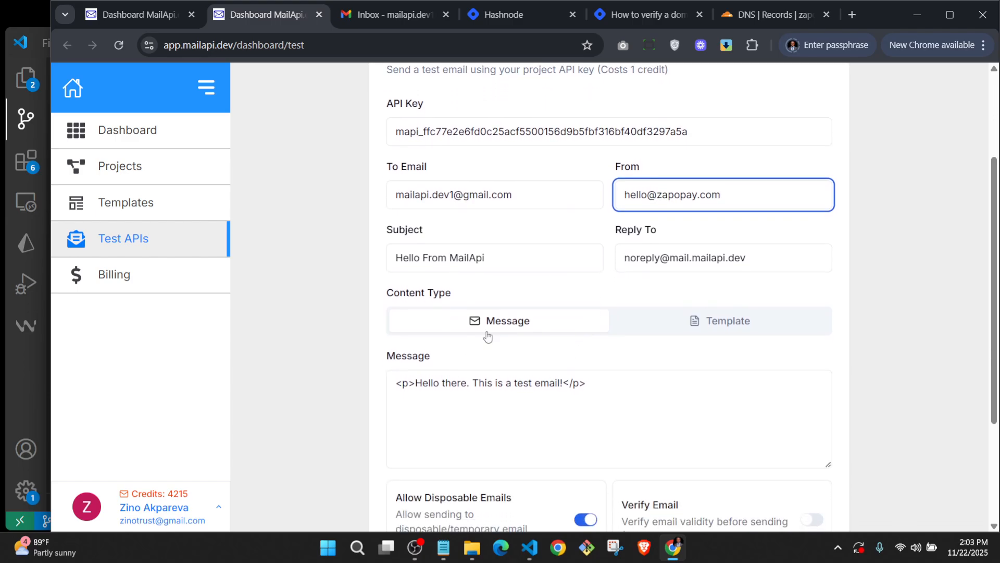
pyautogui.scroll(-2, 487, 385)
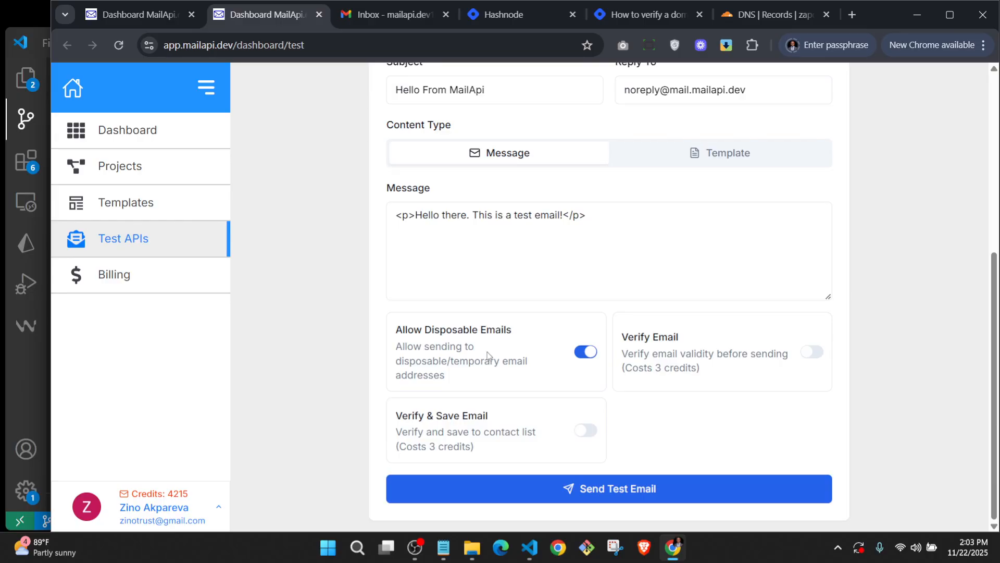
pyautogui.click(602, 499)
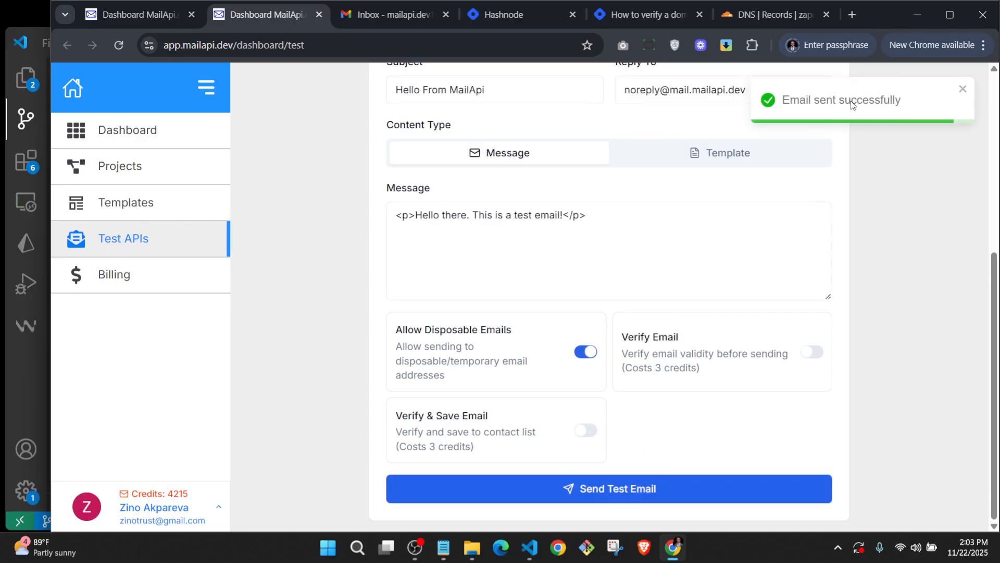
pyautogui.click(389, 14)
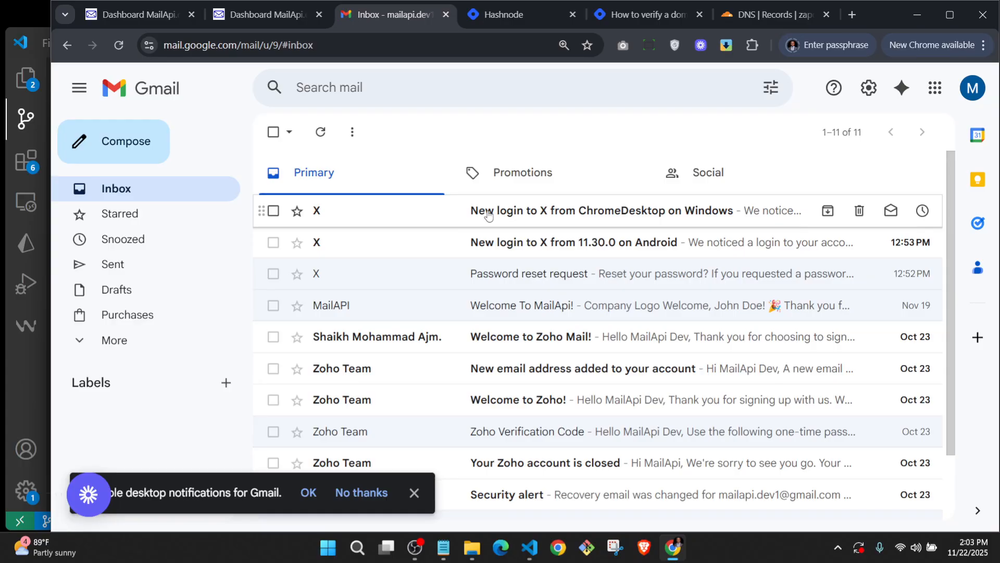
# Refresh Gmail to find the 'Hello From MailApi' email, then return to the Zapo Pay overview.
pyautogui.click(321, 133)
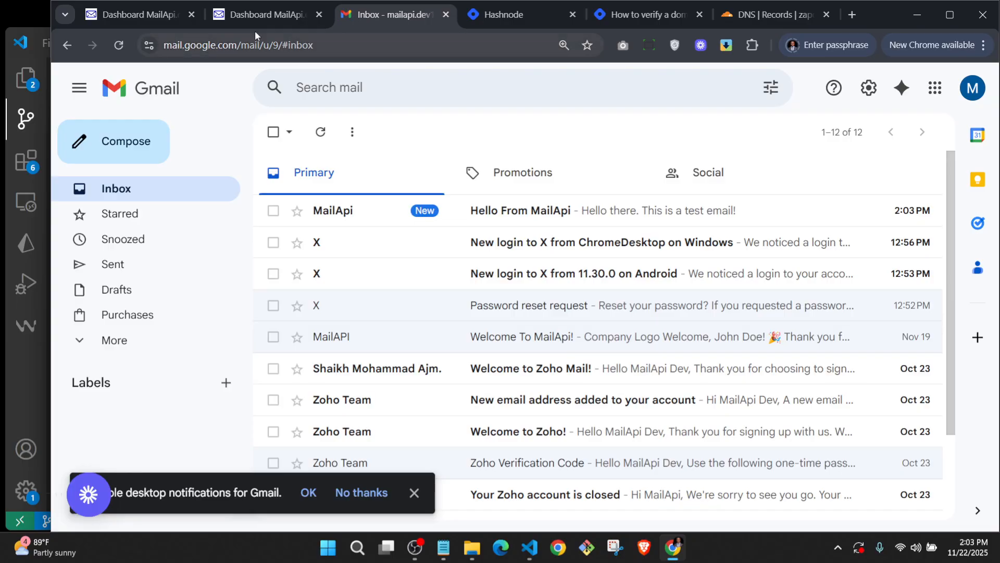
pyautogui.click(260, 16)
pyautogui.scroll(5, 344, 198)
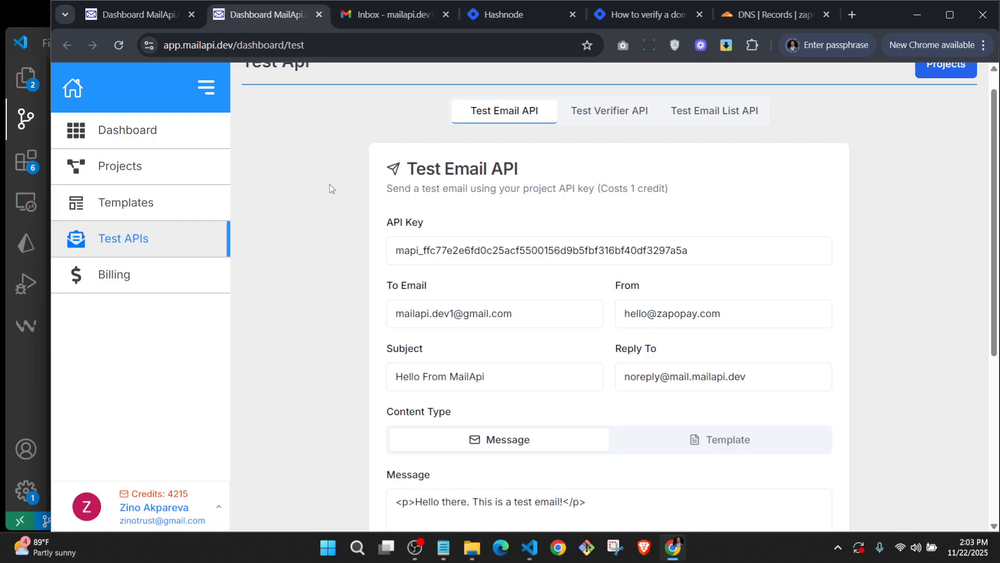
pyautogui.click(155, 14)
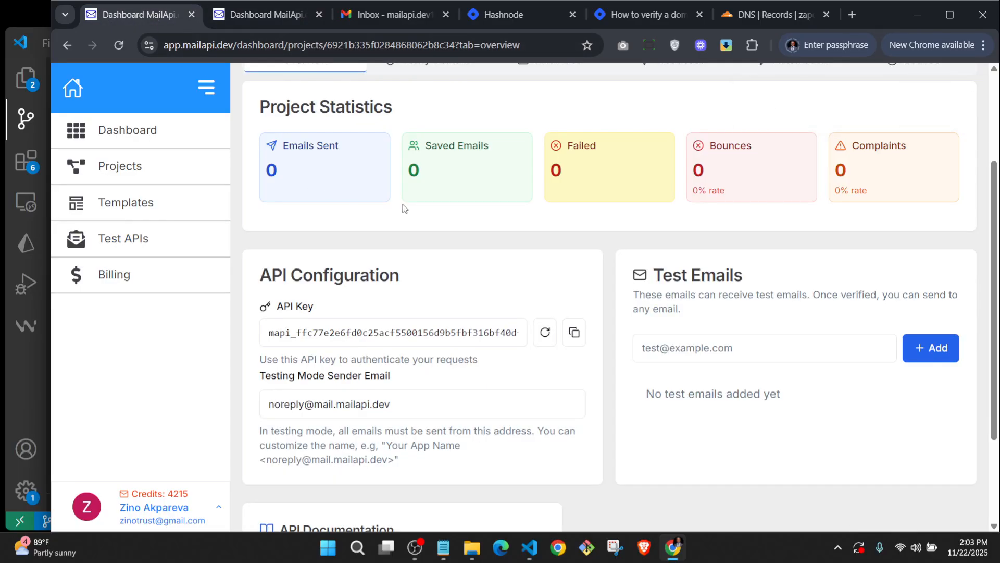
pyautogui.scroll(3, 475, 198)
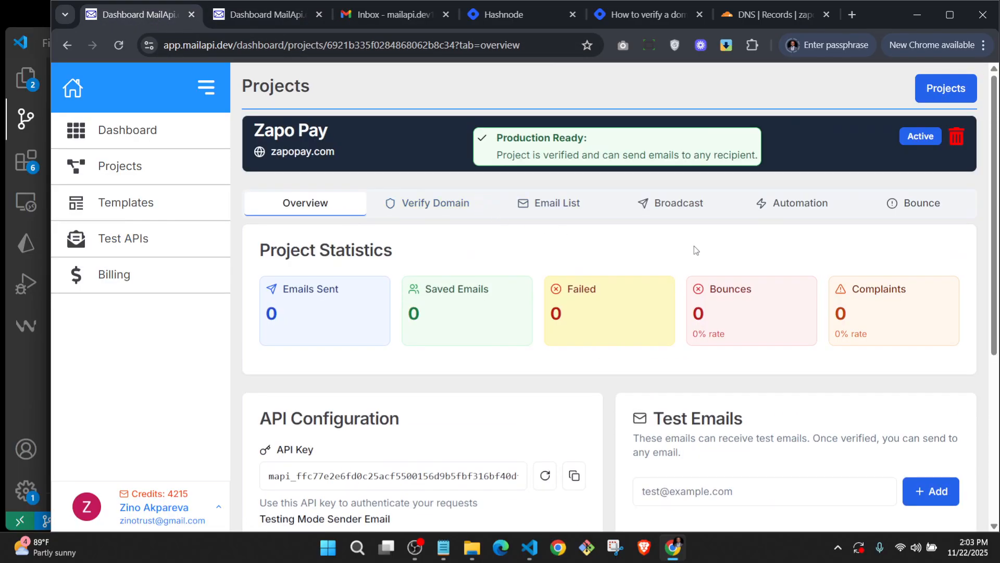